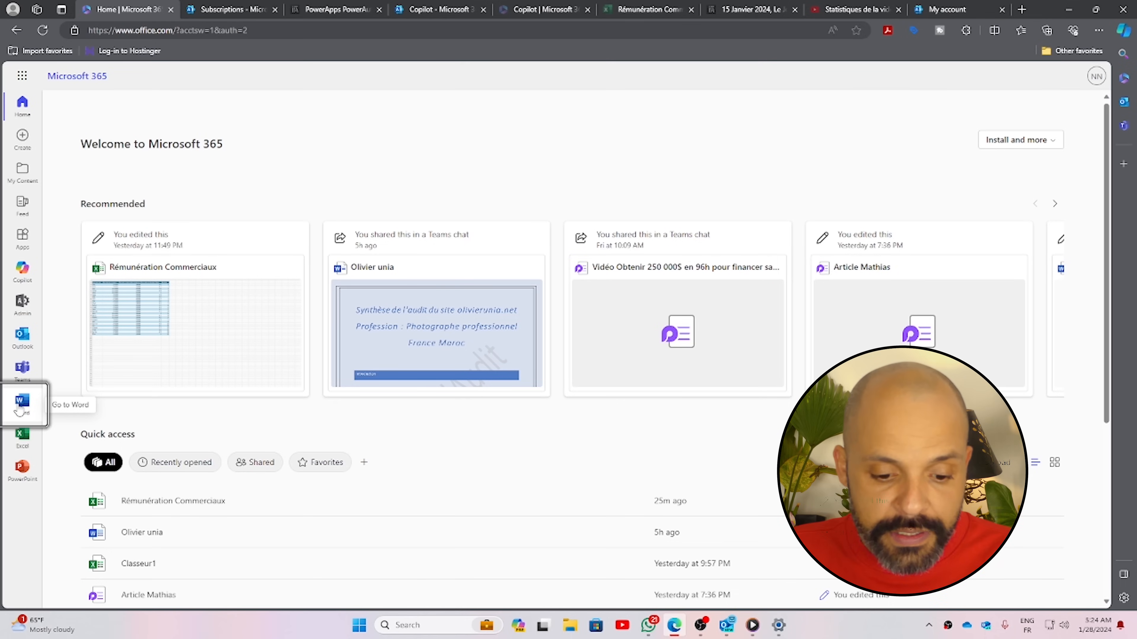
Open the Word start page from the Microsoft 365 portal's app rail
click(21, 403)
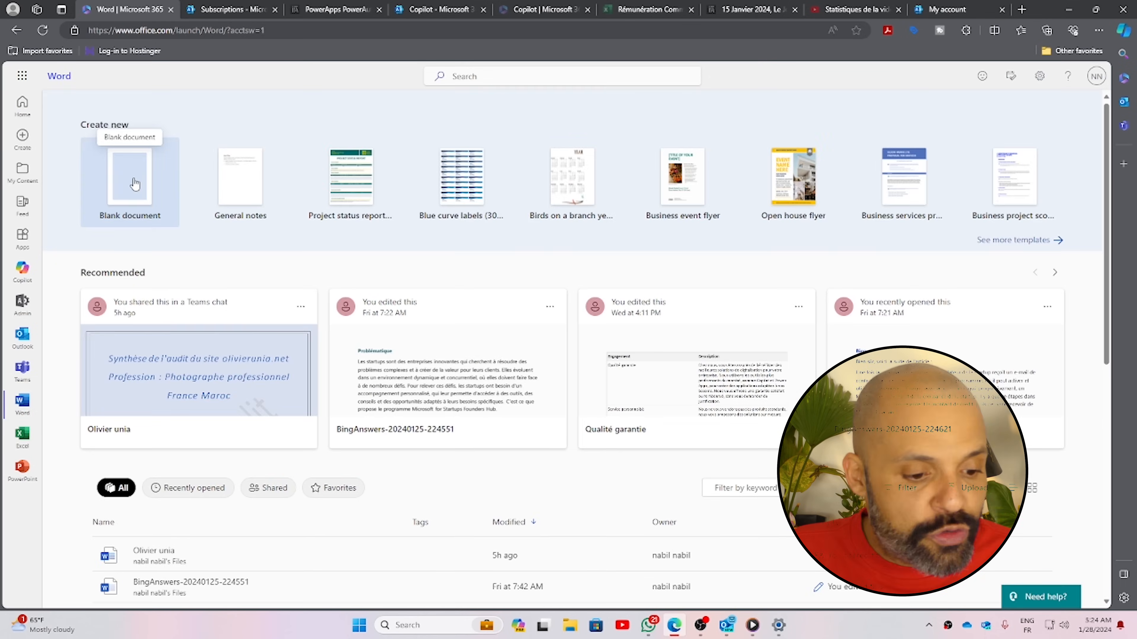
Start a blank document and begin the Copilot prompt: itrackapps contract, Directeur Financier, 44h per week
click(134, 183)
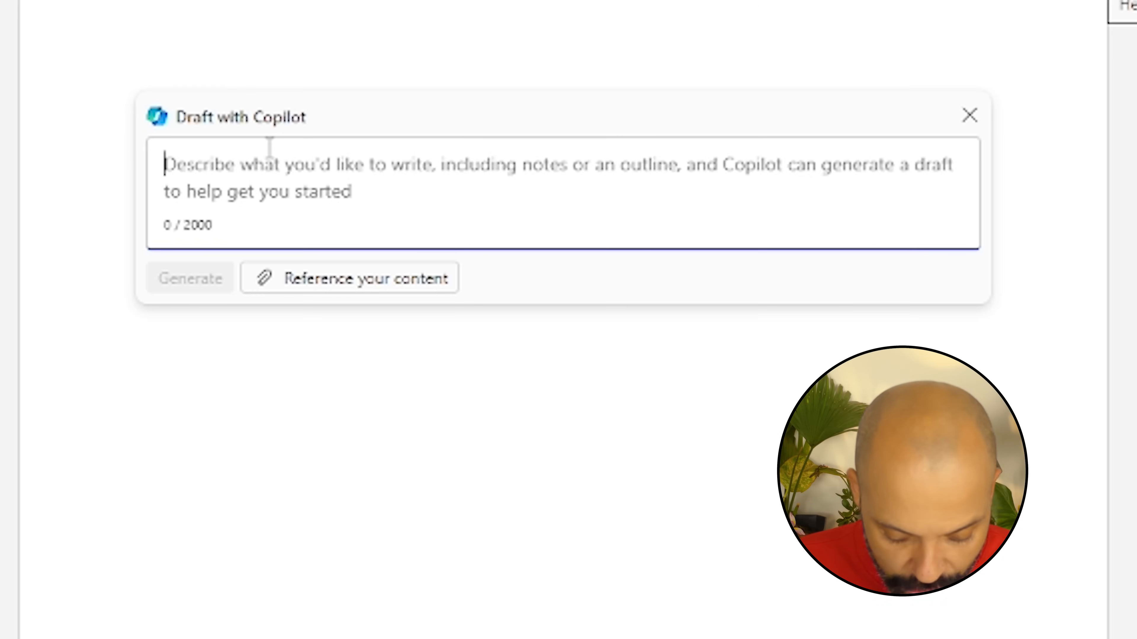
text(je souhaite r)
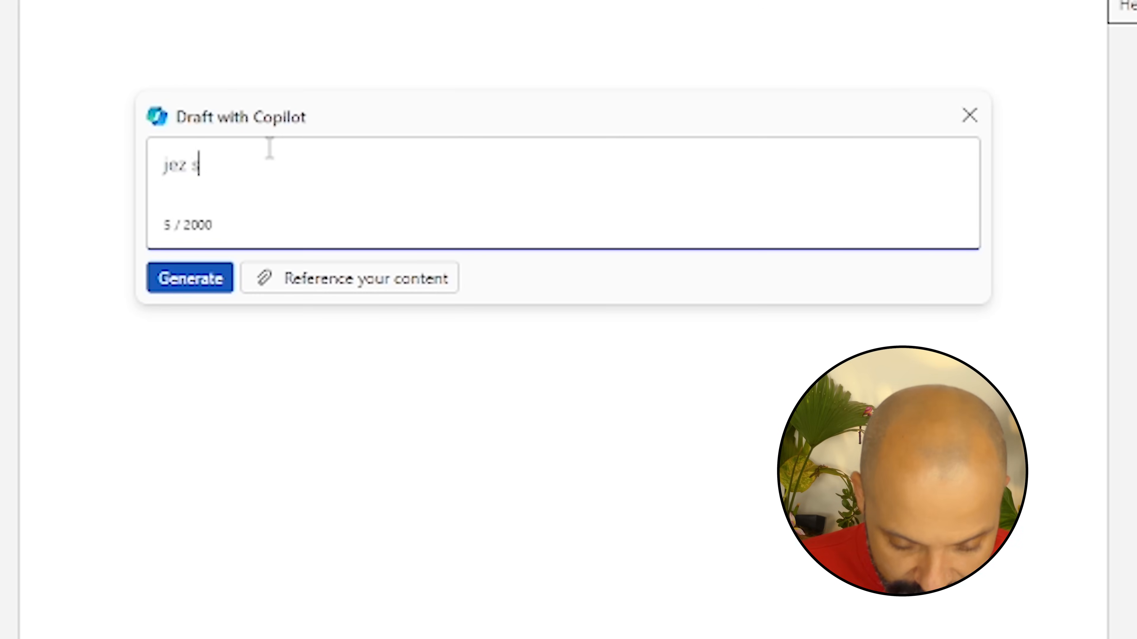
text(édiger un)
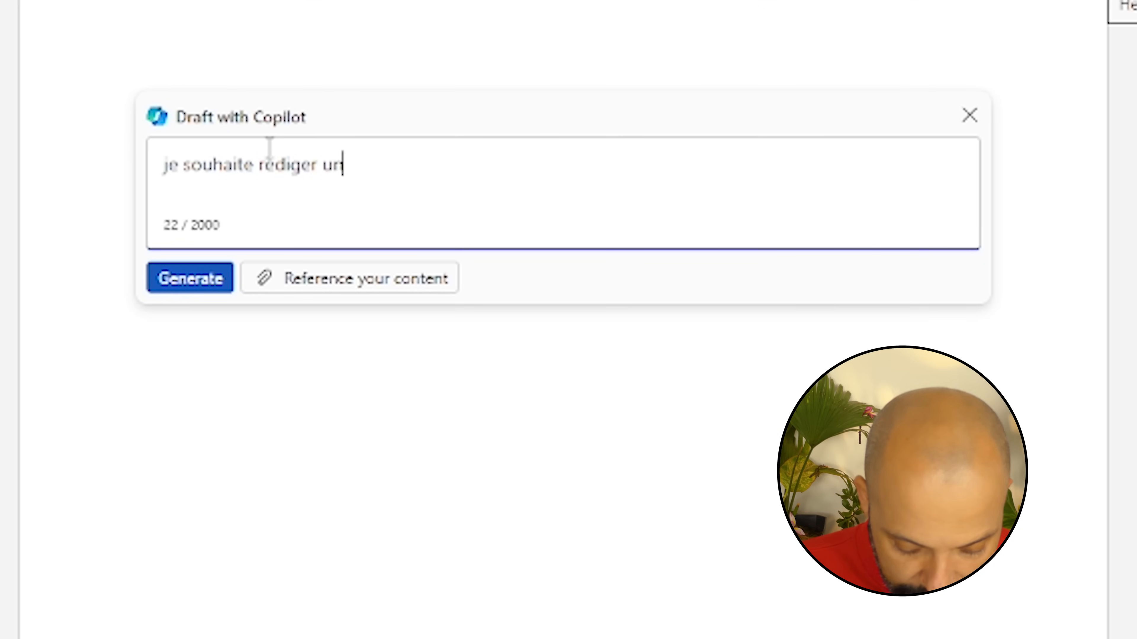
text( contrat cde travail entre itrackapps et)
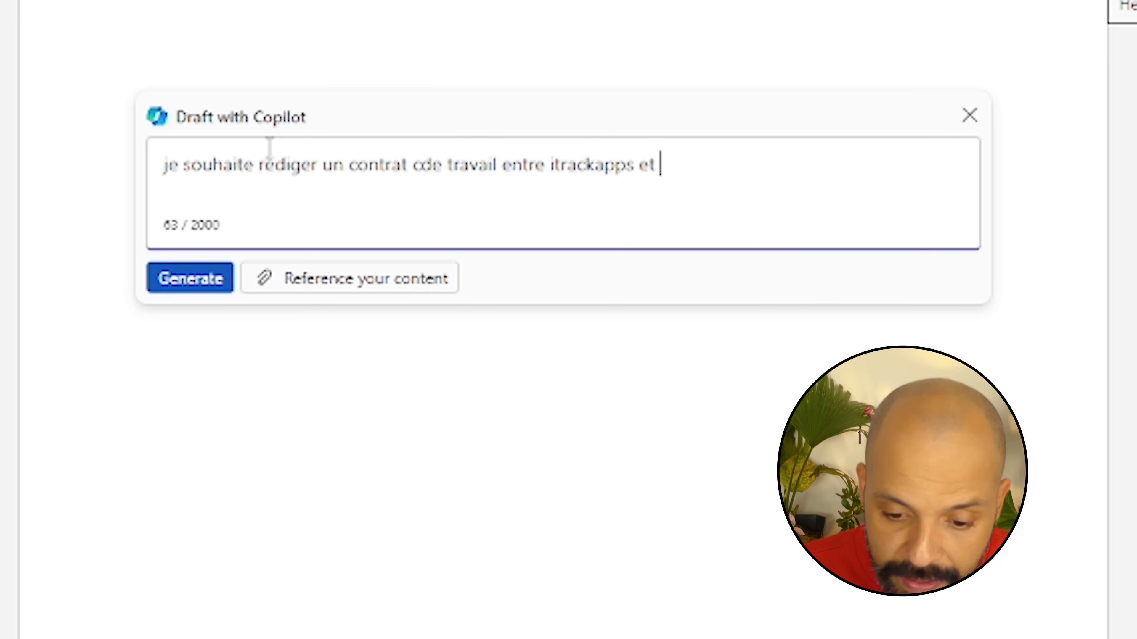
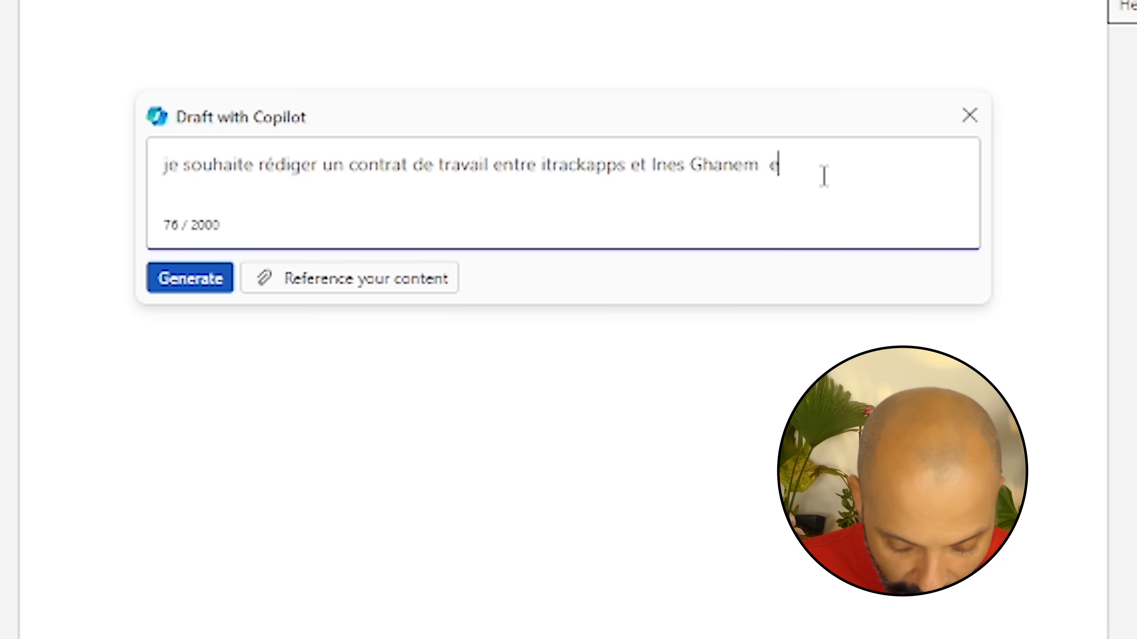
text(lle occupera le poste de Directe)
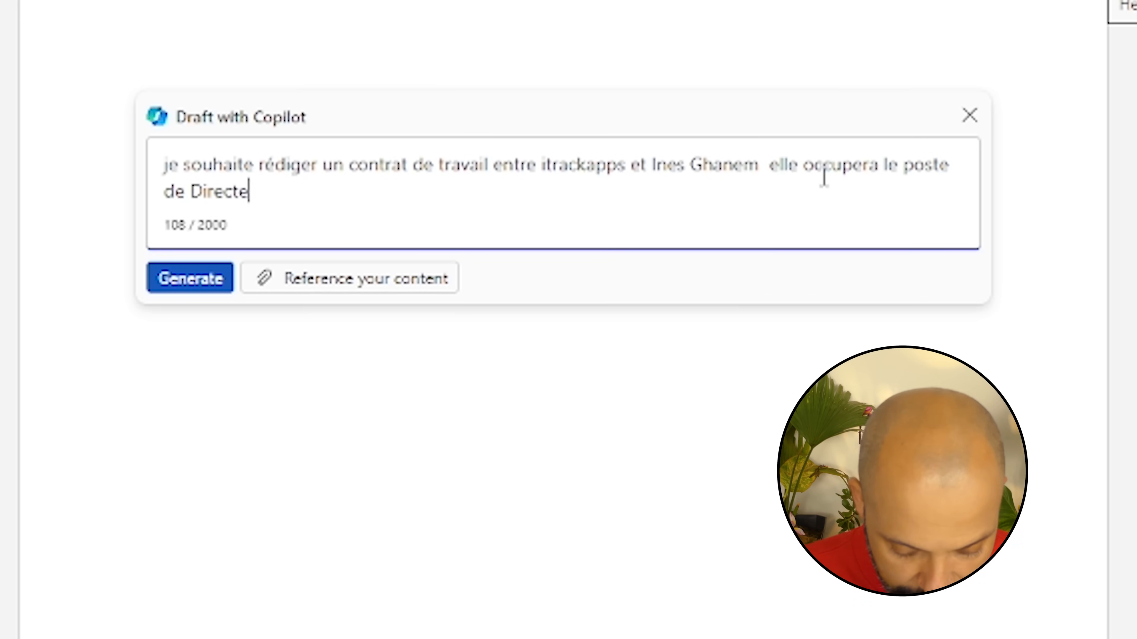
text(urf Financier elled)
key(BackSpace)
text(travaillera 44)
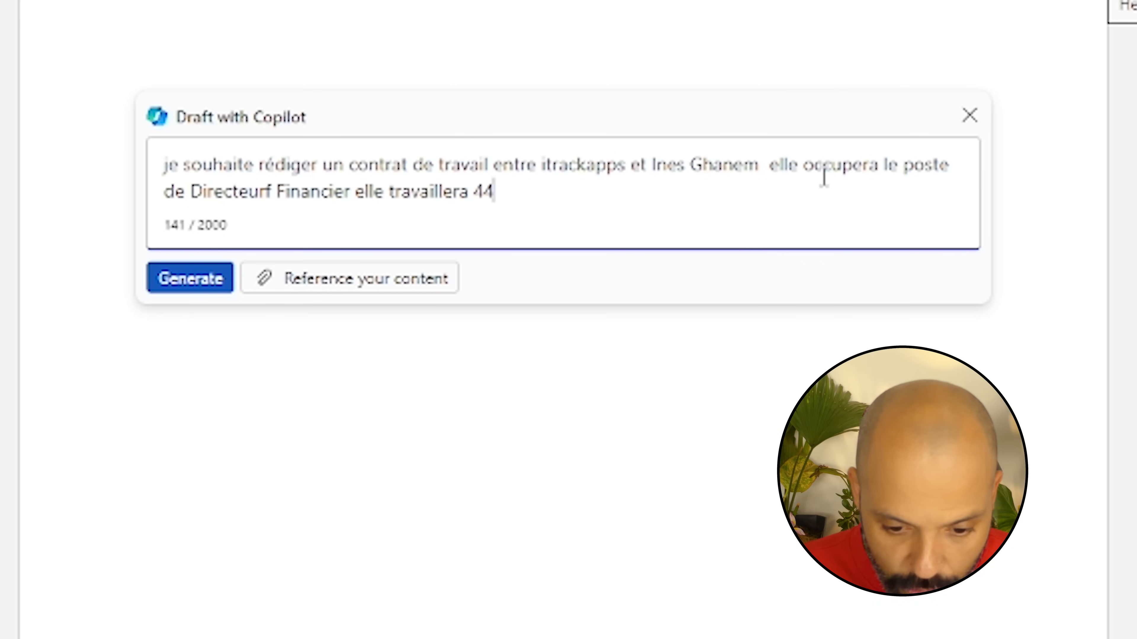
text(h / Sema)
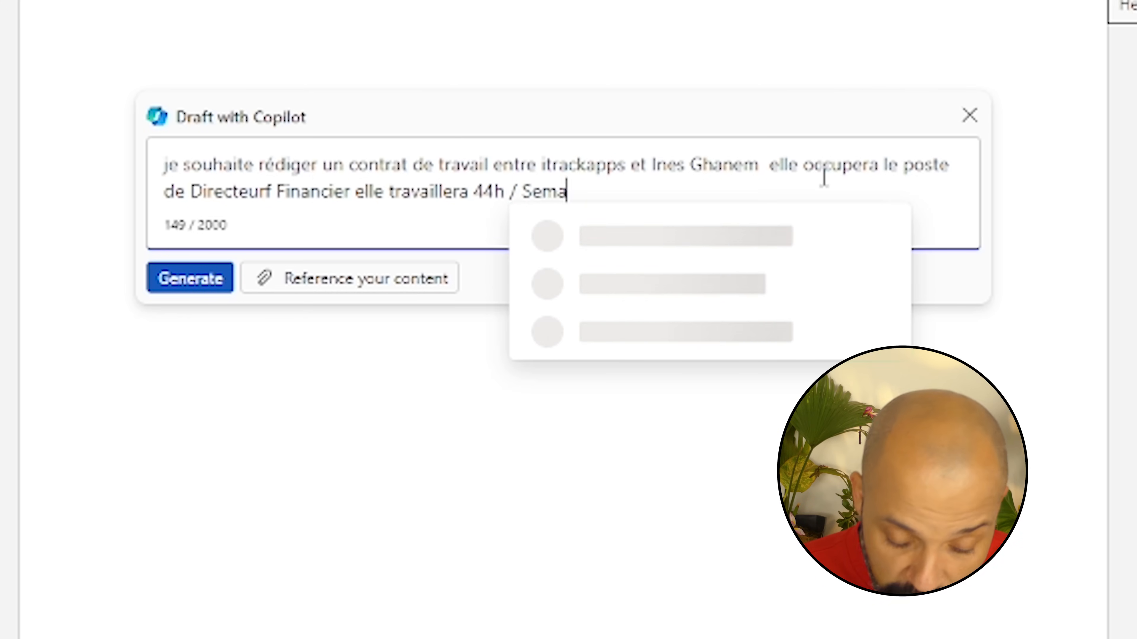
text(ine -)
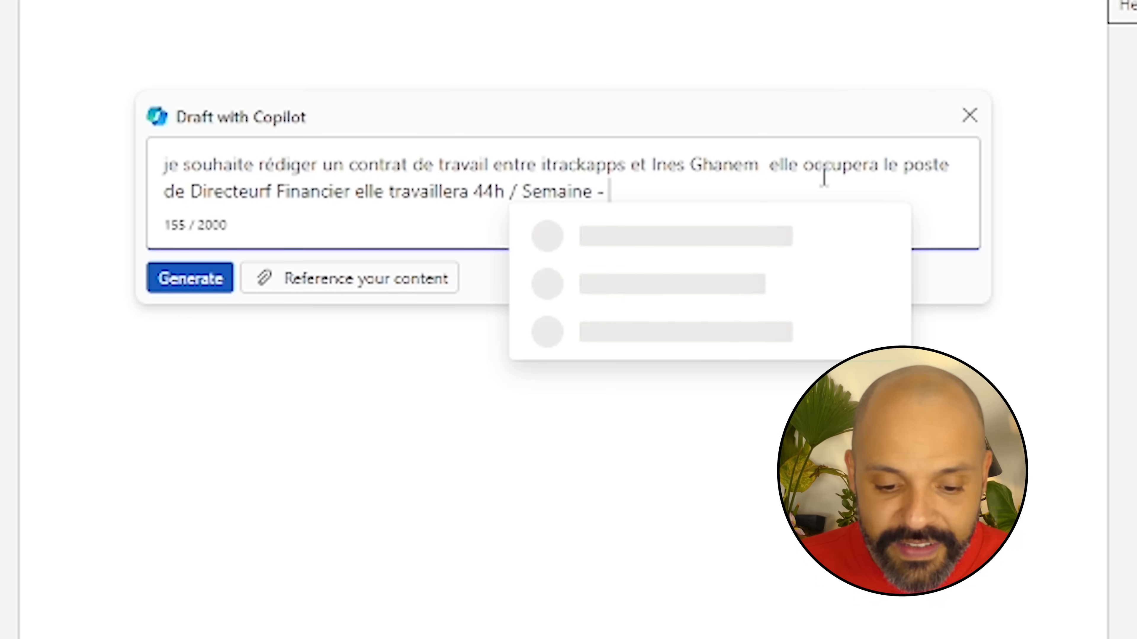
Fix the 'Directeurf' typo and add duties, board reporting and the €10000/month, 13-month salary
click(272, 191)
key(BackSpace)
click(646, 193)
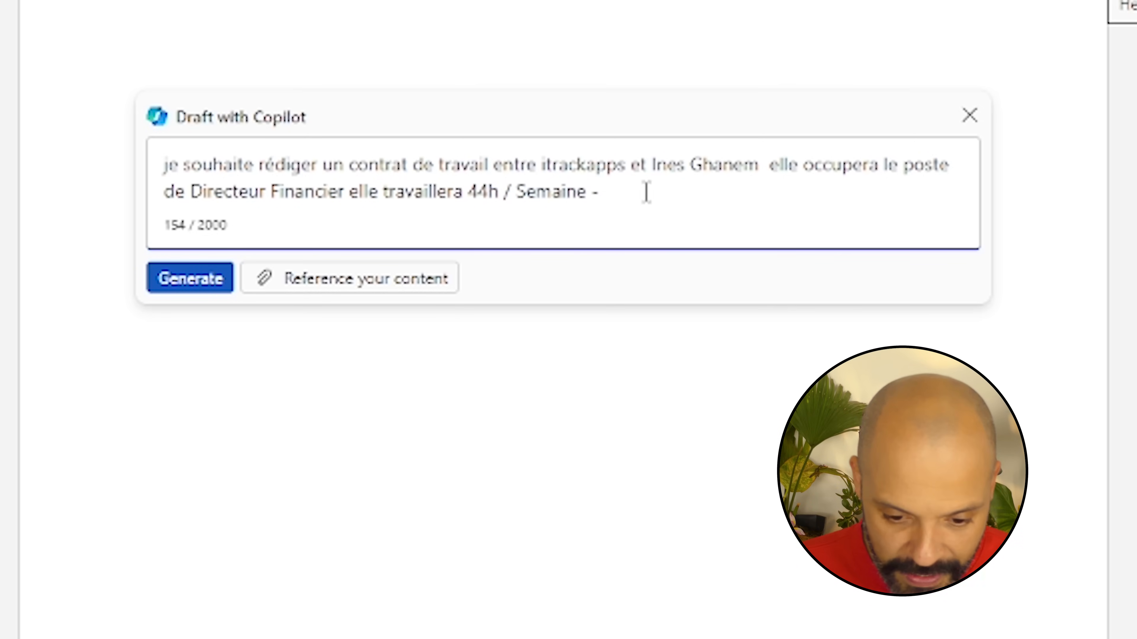
text(elle a  pour res)
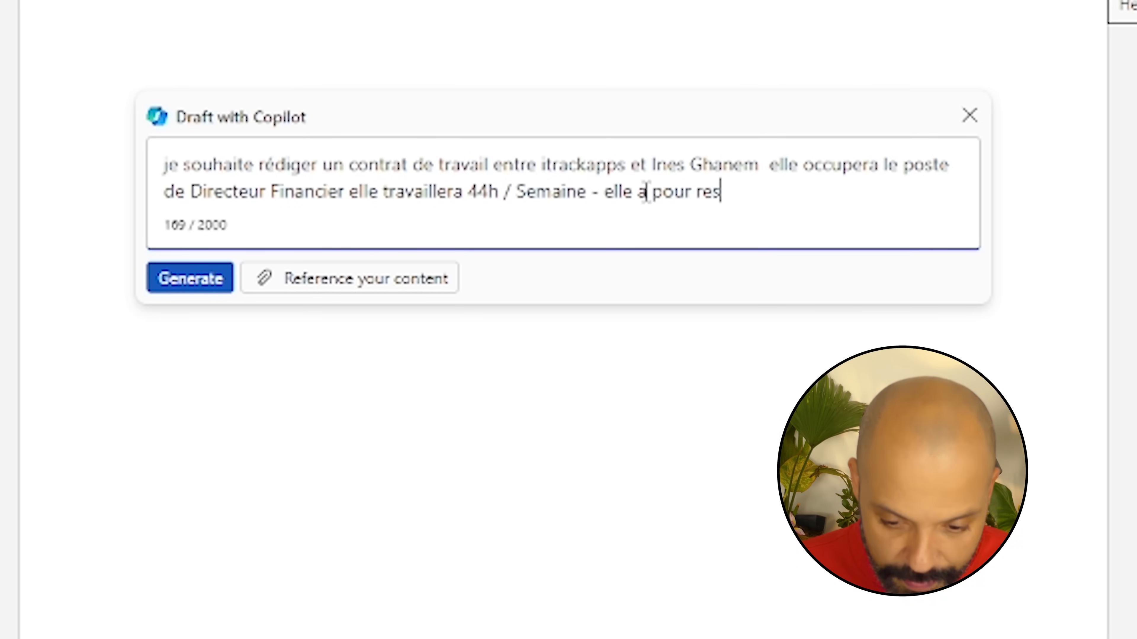
text(ponsabilioté la mise d'u)
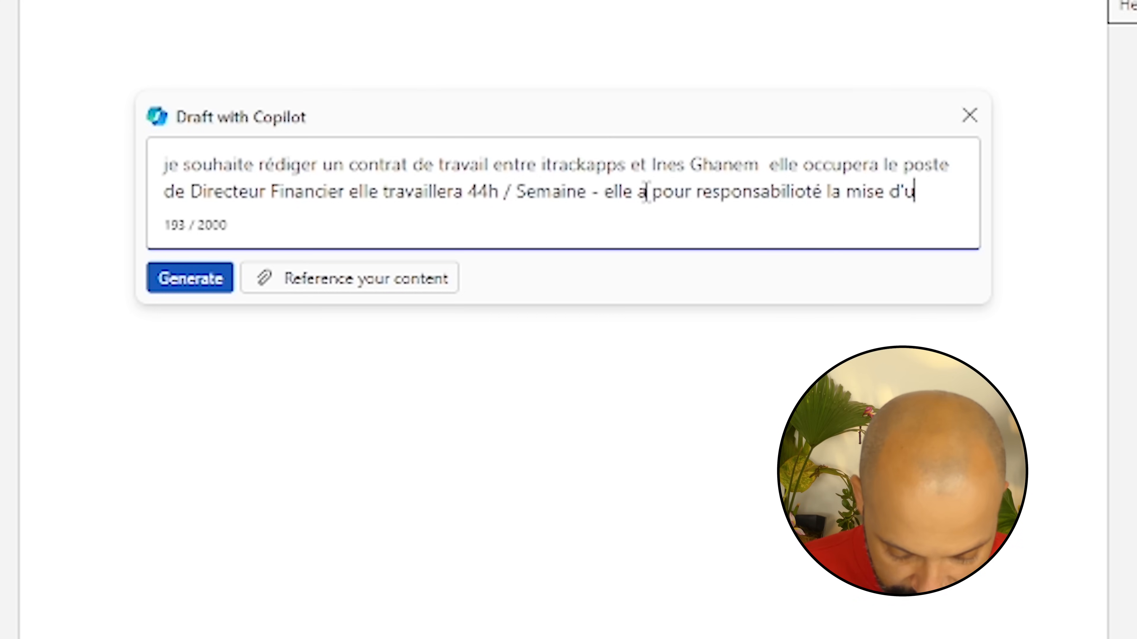
text(n service financier conforme aux )
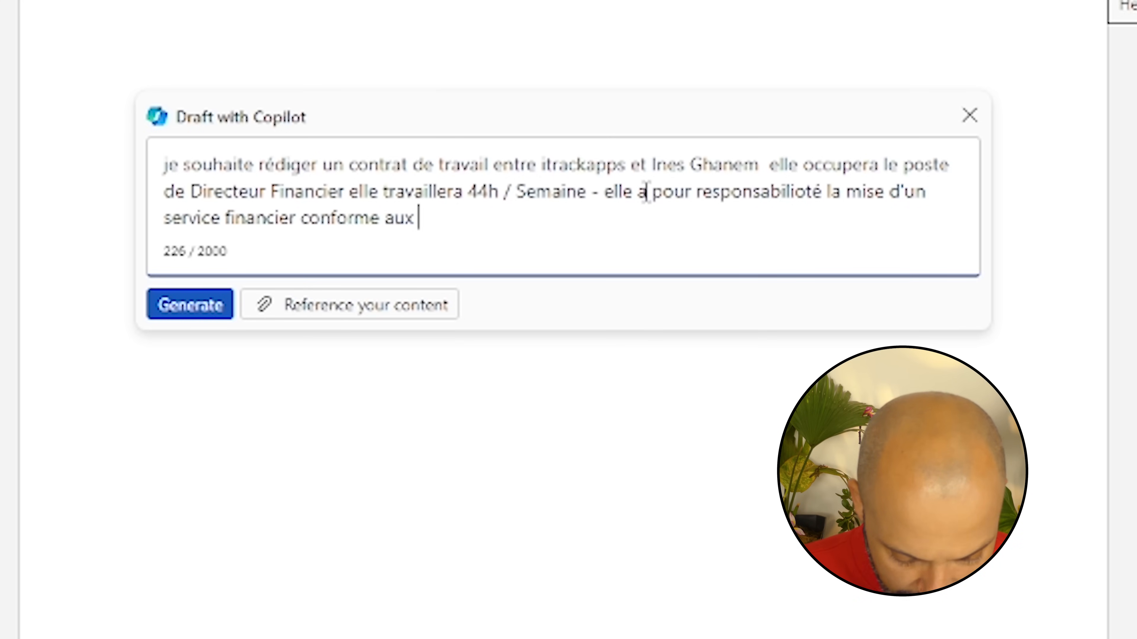
text(exigences les plus)
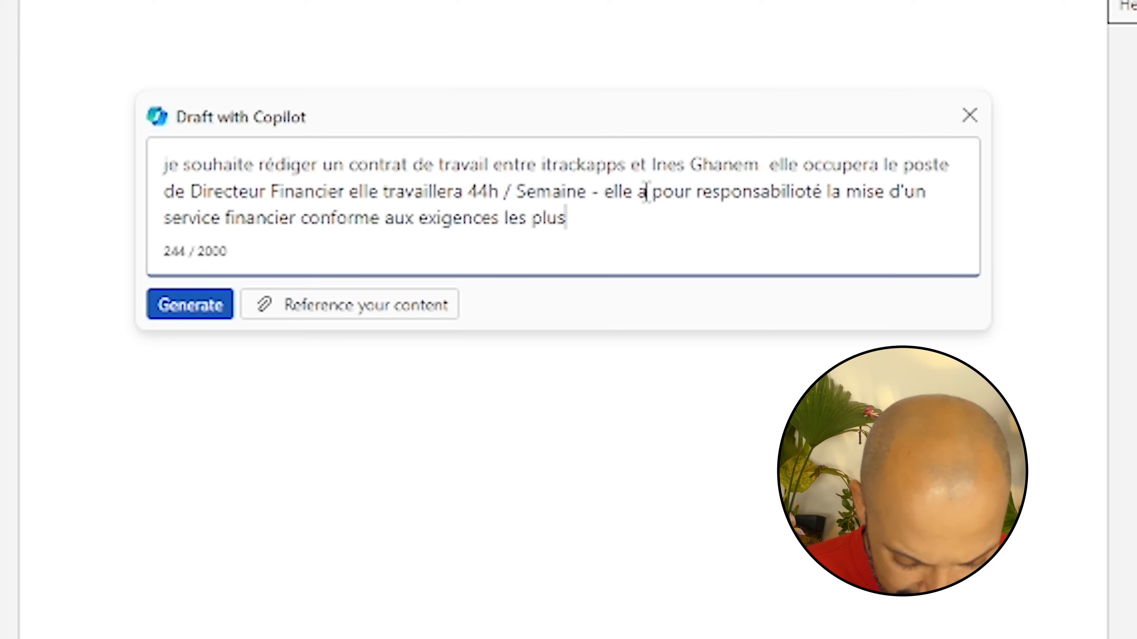
text( strictes en ter)
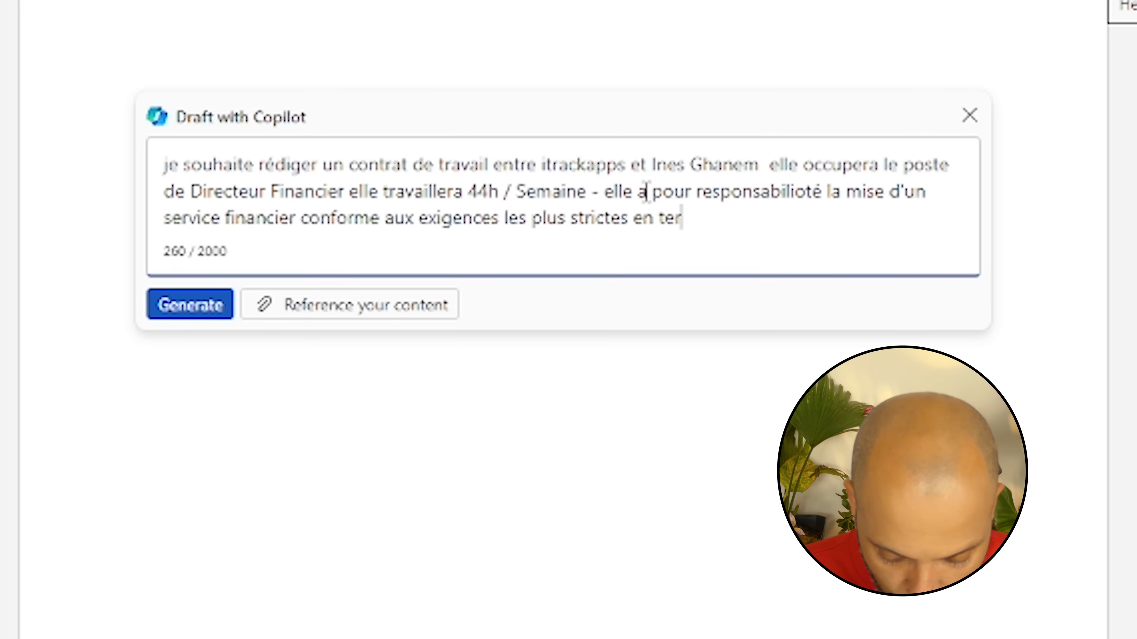
text(me de tenur financière ; )
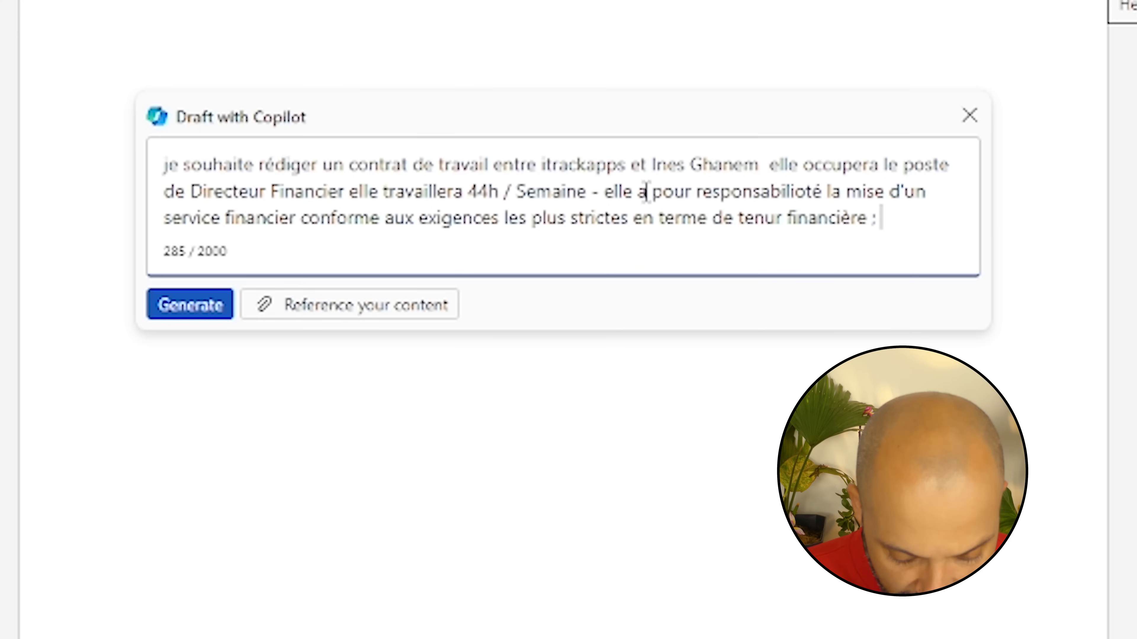
text(elle préparera chaque 15 d)
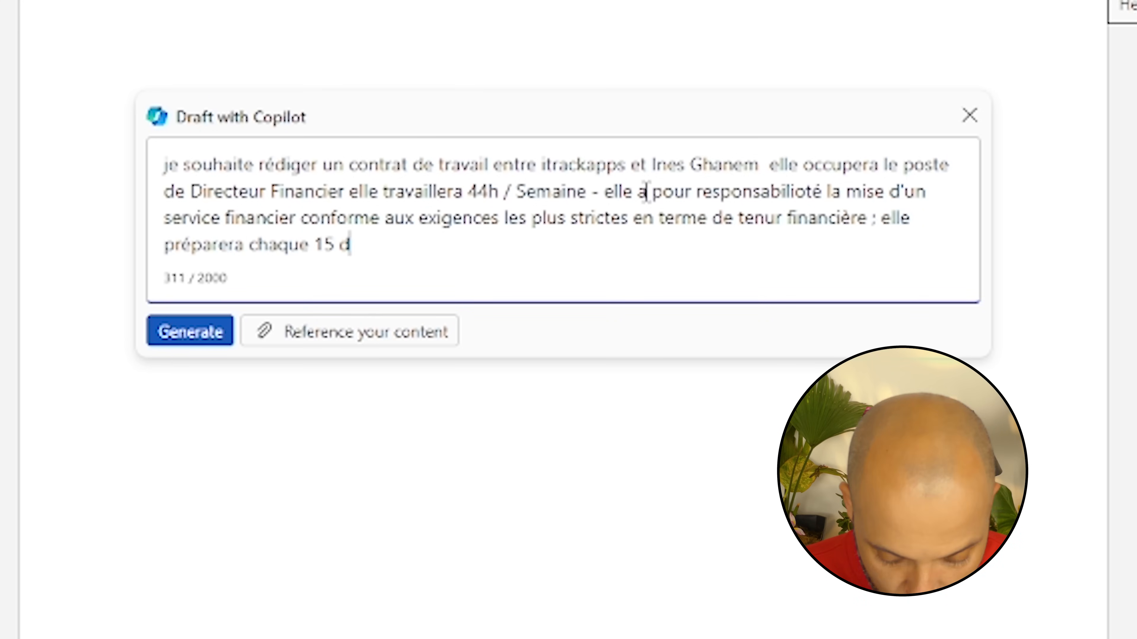
key(BackSpace)
text(Novembre un budget a)
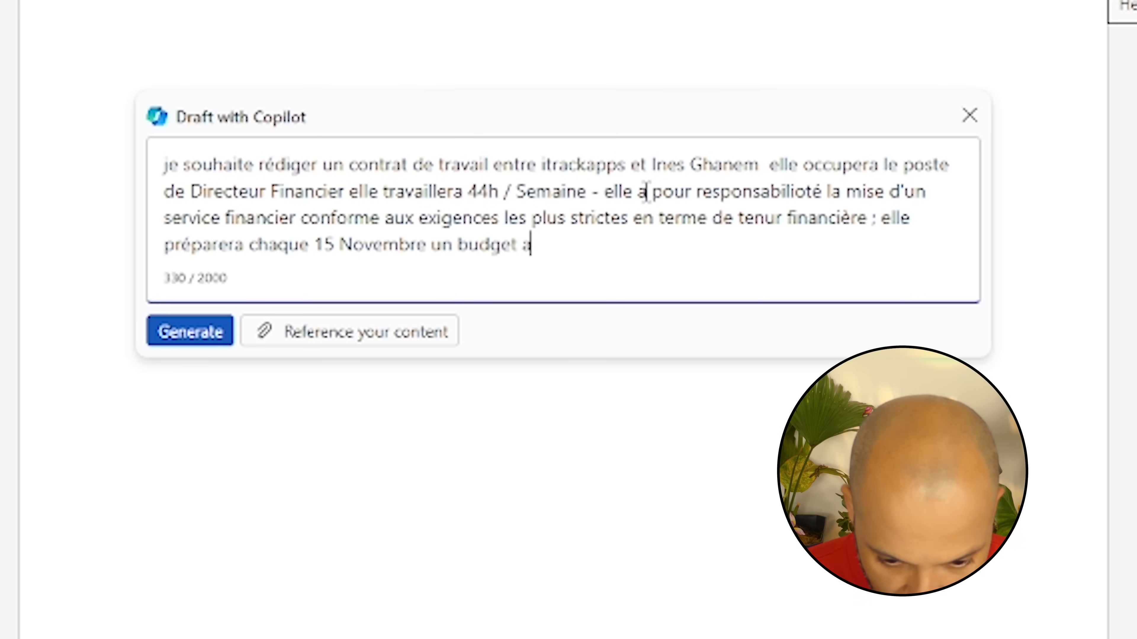
text(nnuel avec 3 scenarion)
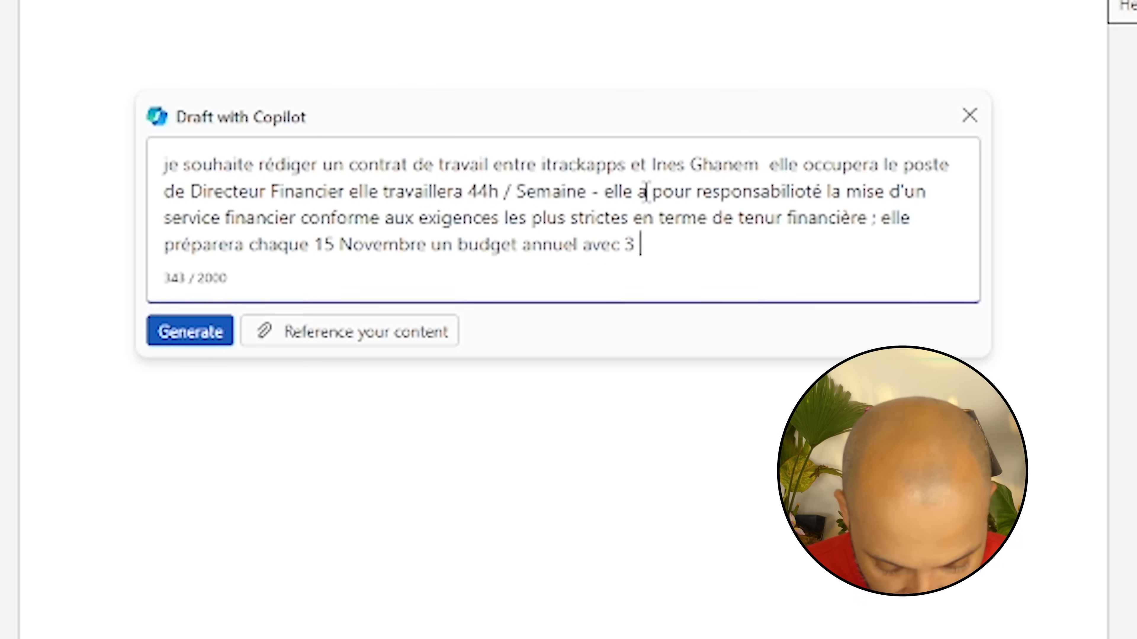
key(BackSpace)
key(BackSpace)
text(qu'e)
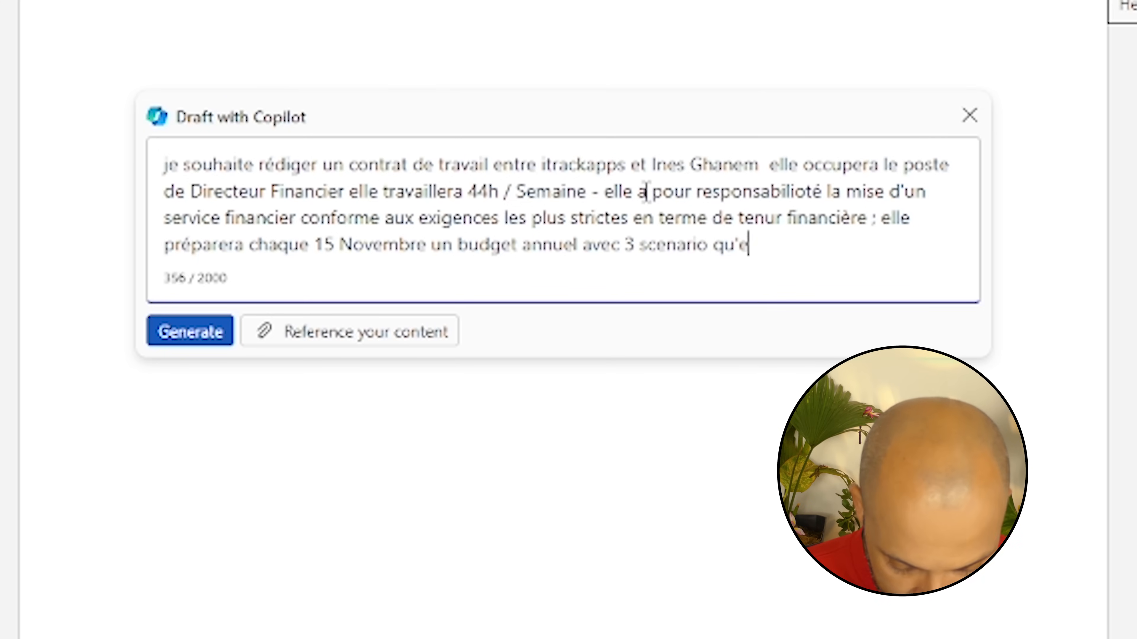
text(lle argumentera en conseil d'a)
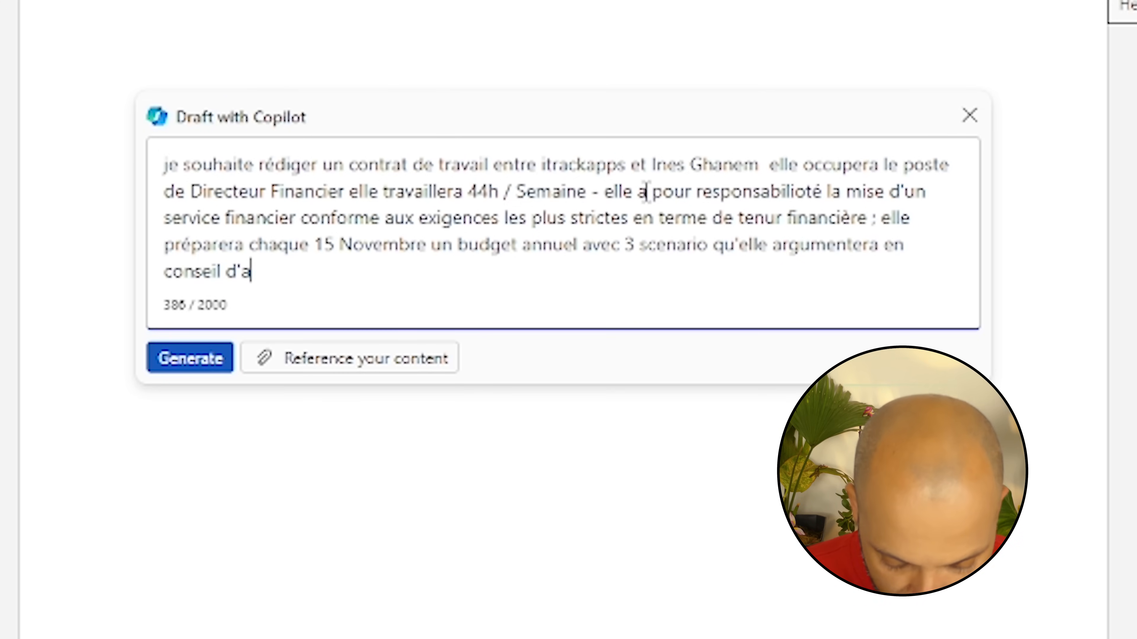
text(dministration )
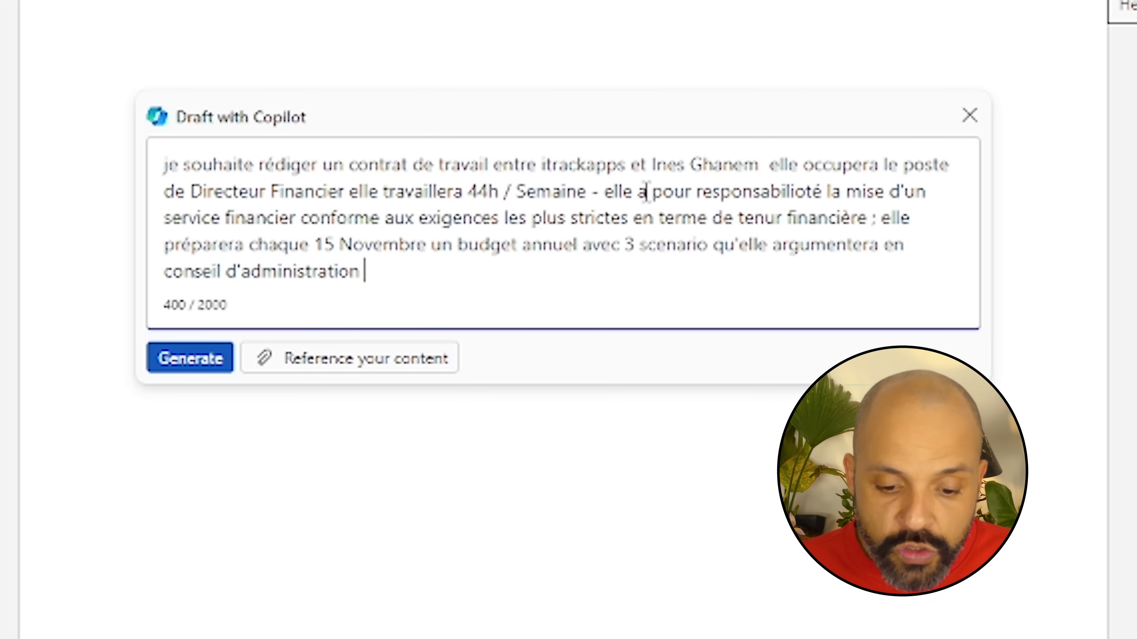
text(Sa)
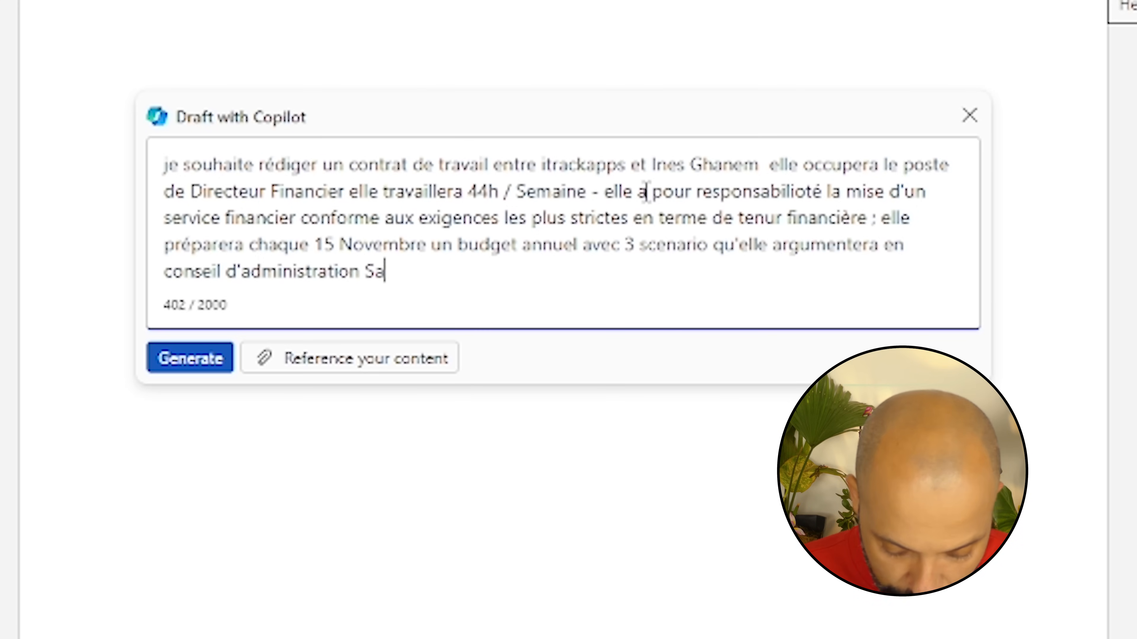
text(laire convenu : )
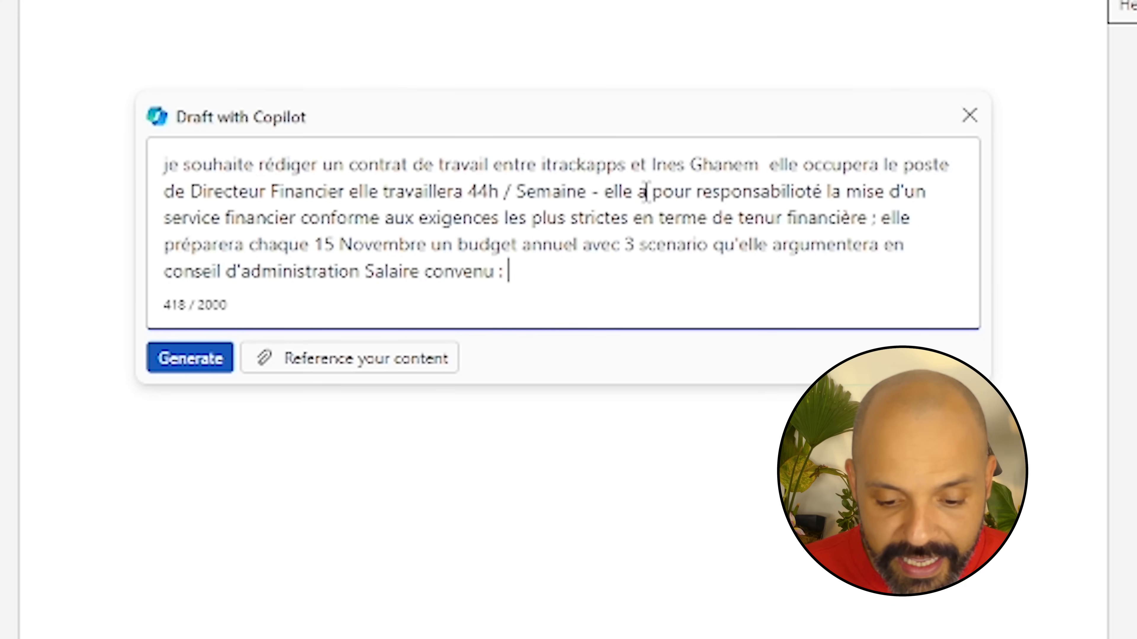
text(1000)
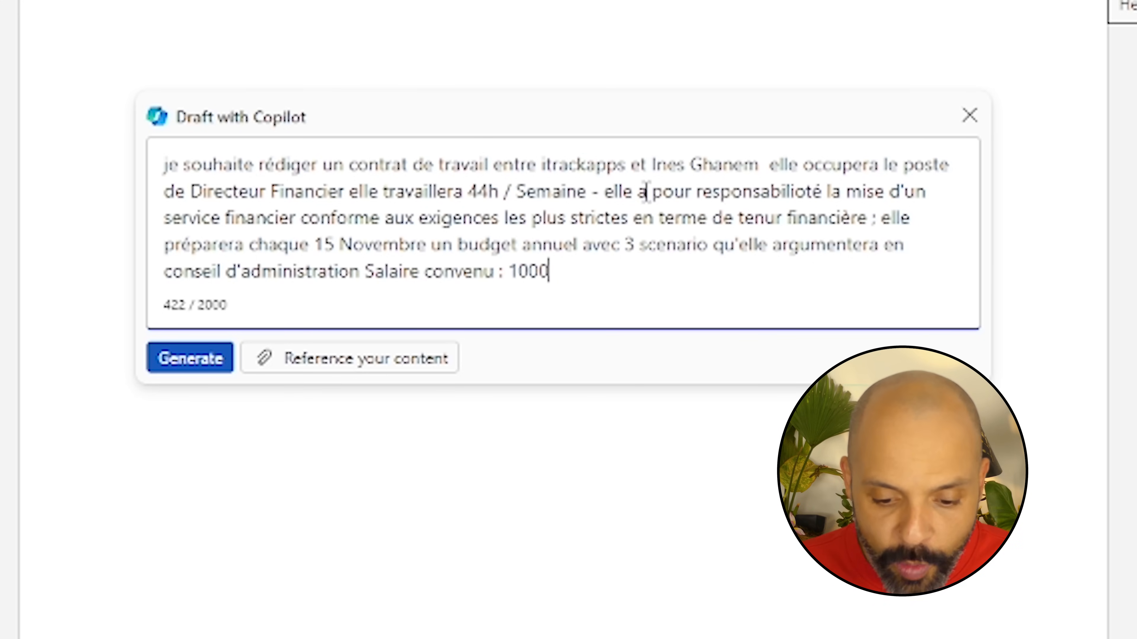
text(0€/mois 13mois sur l'années e)
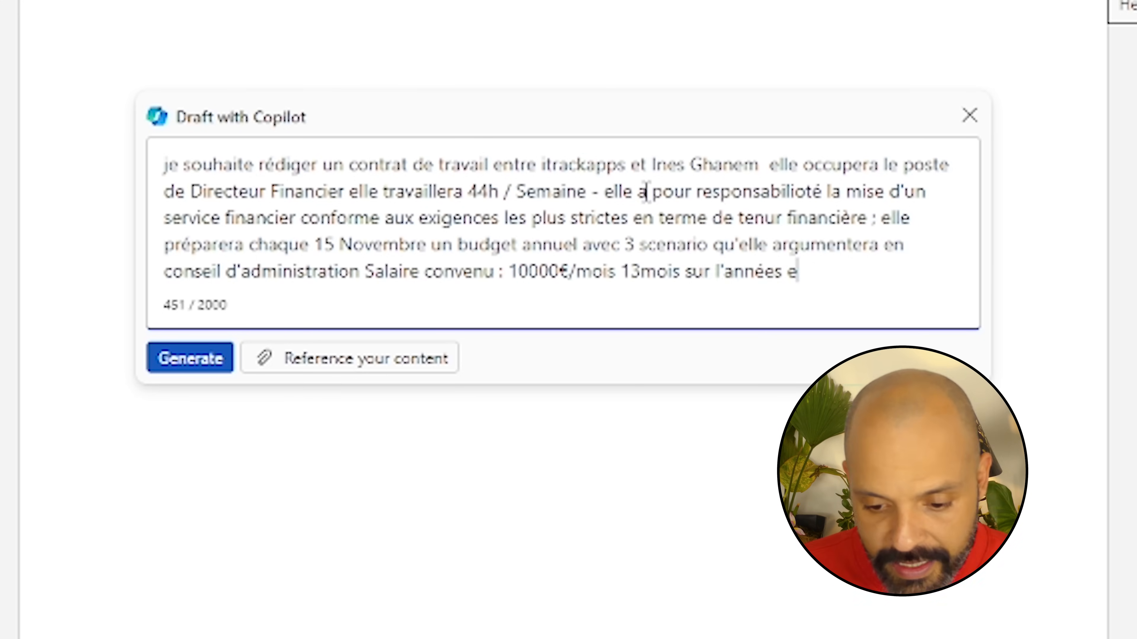
text(t 2.5j)
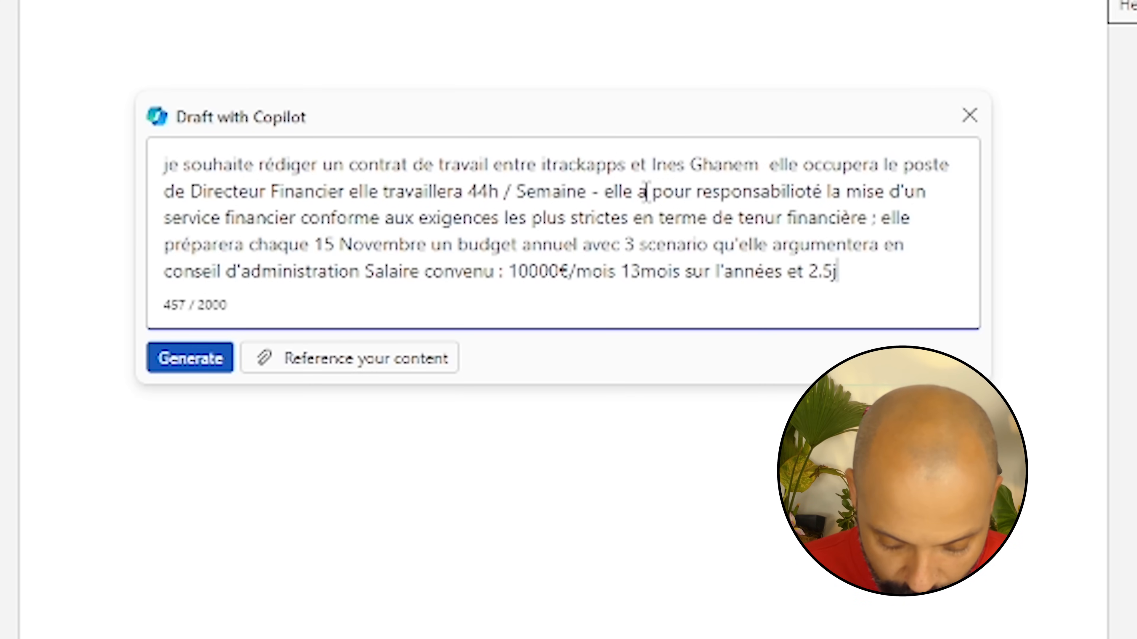
text(ours de congé par mois t)
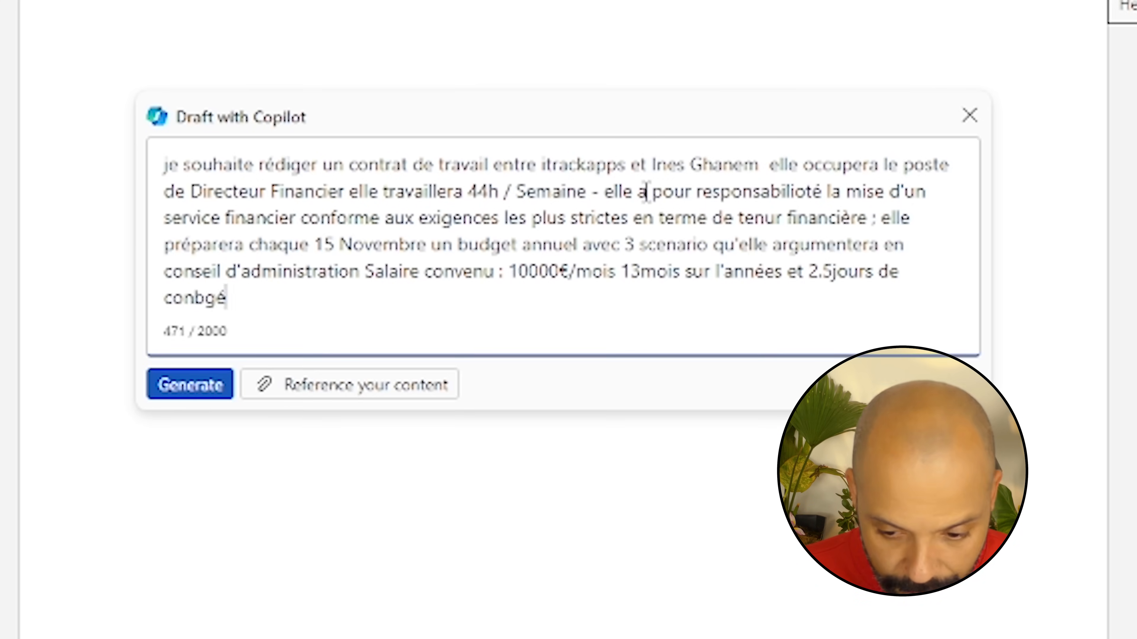
text(ravaillé)
Submit the prompt and follow Copilot's draft as it writes Articles 1–9 and the signature lines
key(shift+Return)
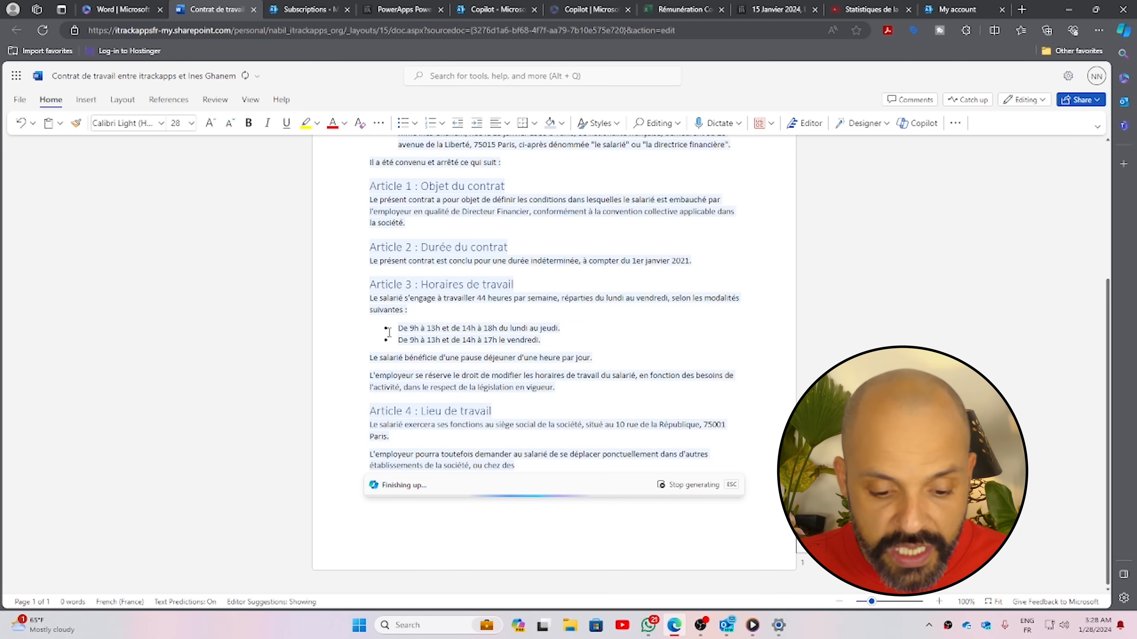
scroll(390, 332, down, 4)
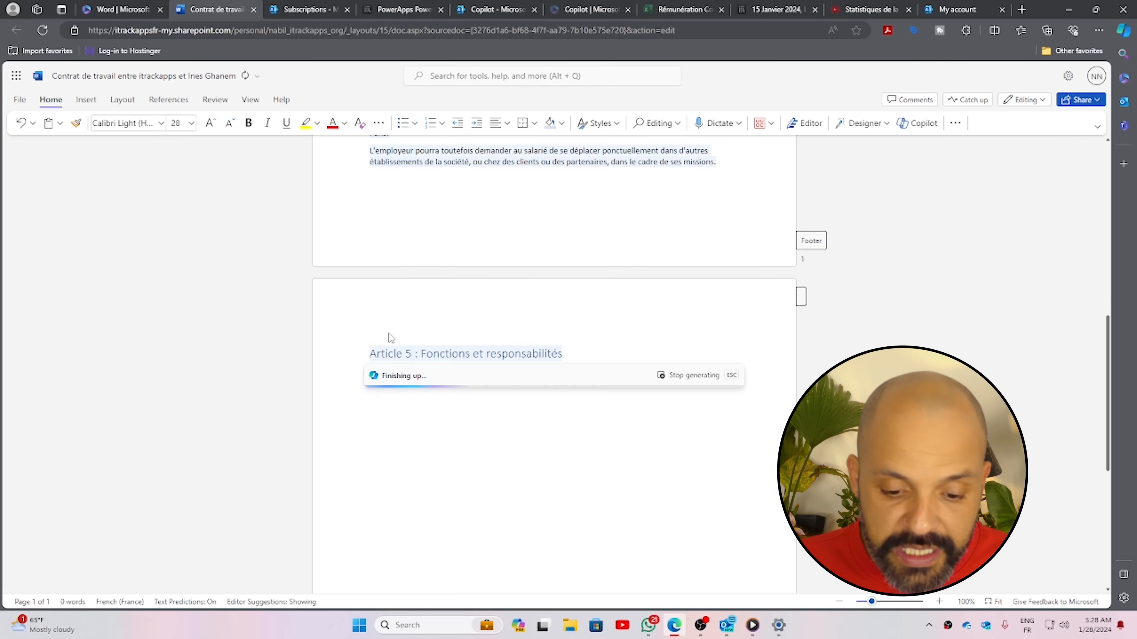
scroll(556, 307, up, 3)
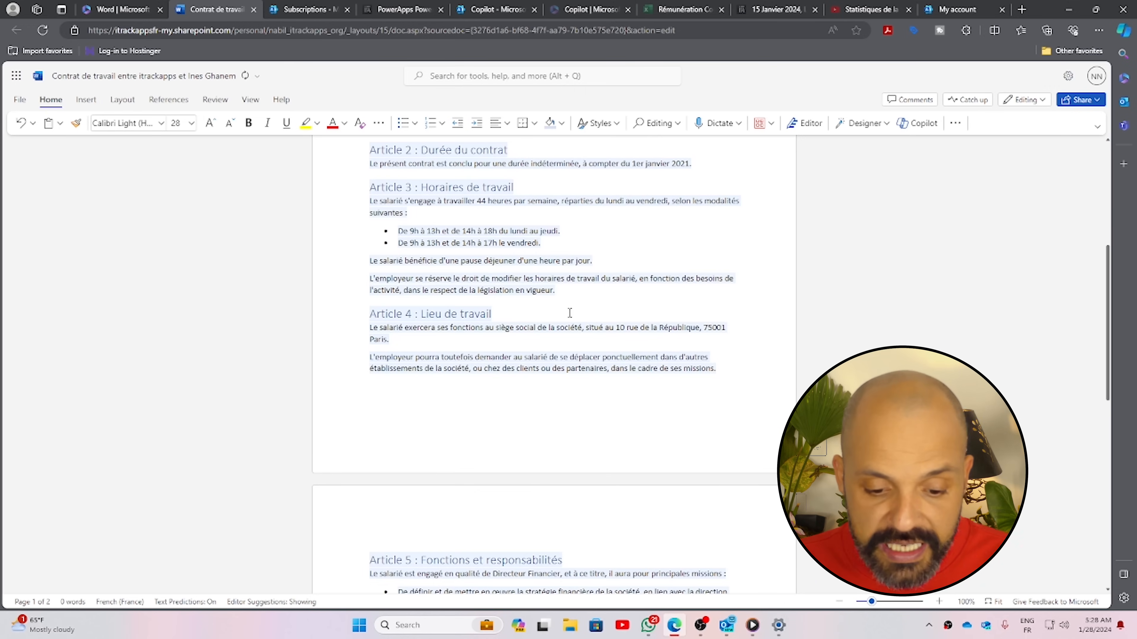
scroll(549, 312, down, 3)
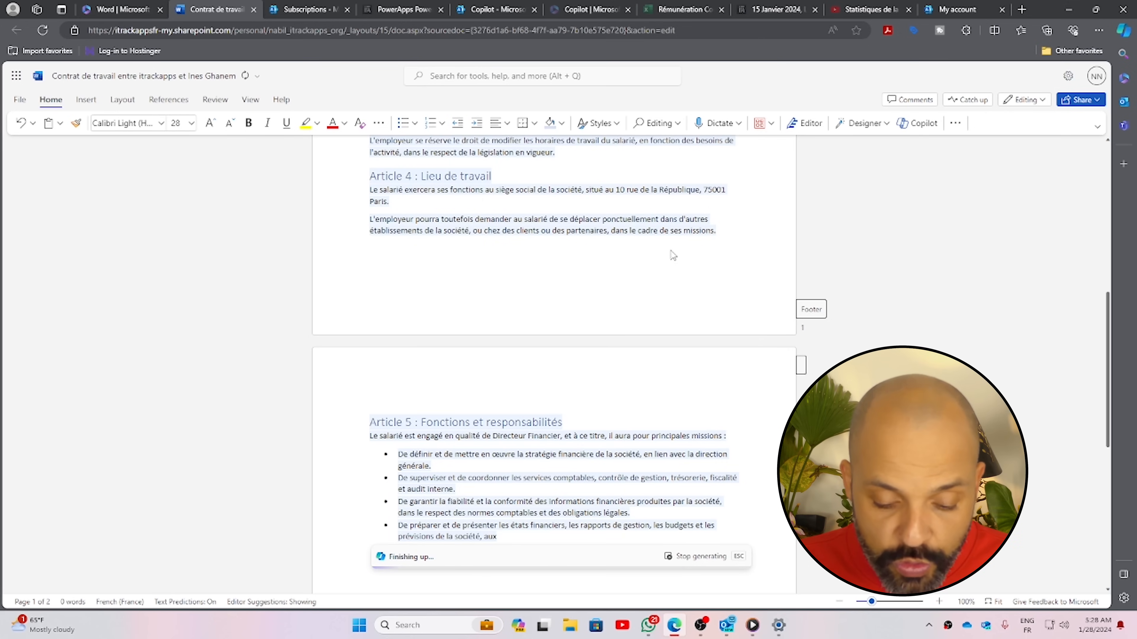
scroll(598, 312, down, 3)
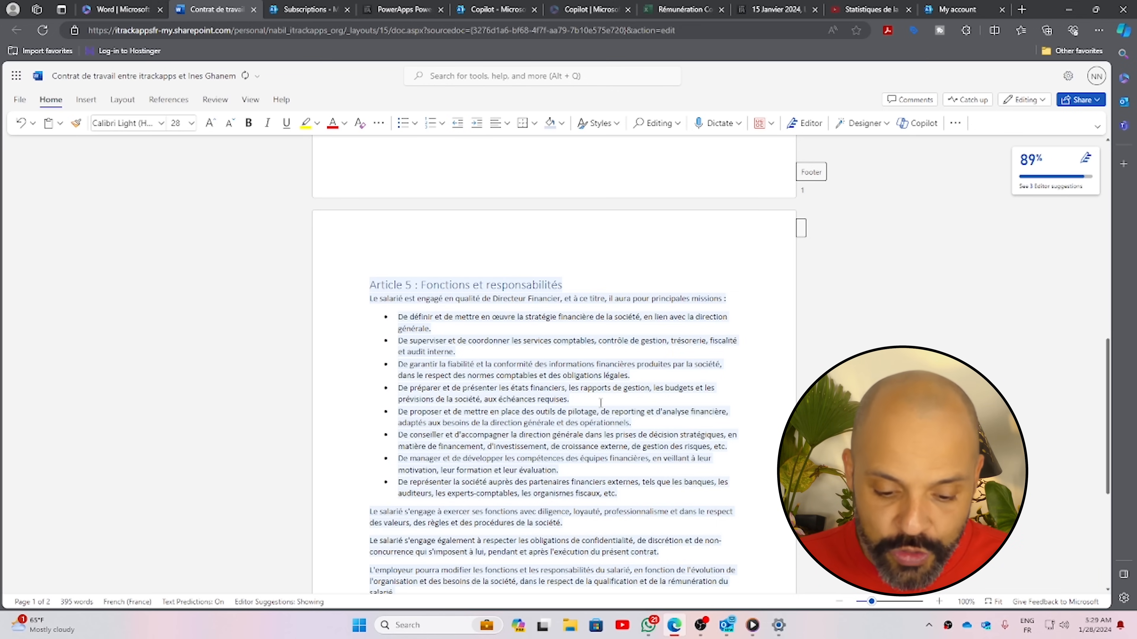
scroll(573, 394, down, 8)
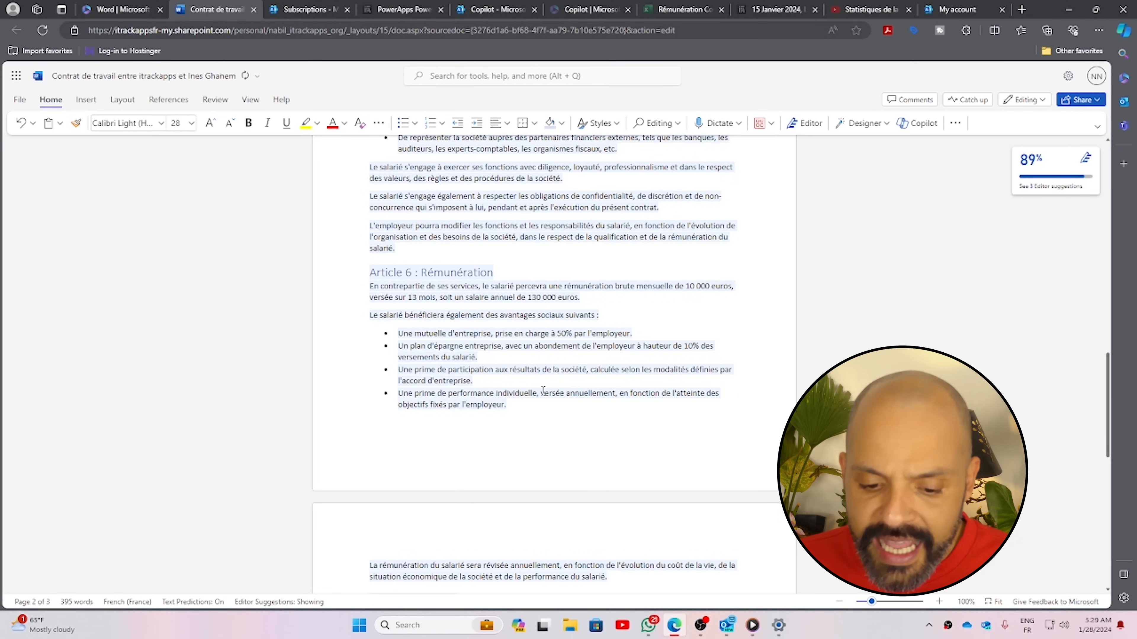
scroll(540, 309, down, 3)
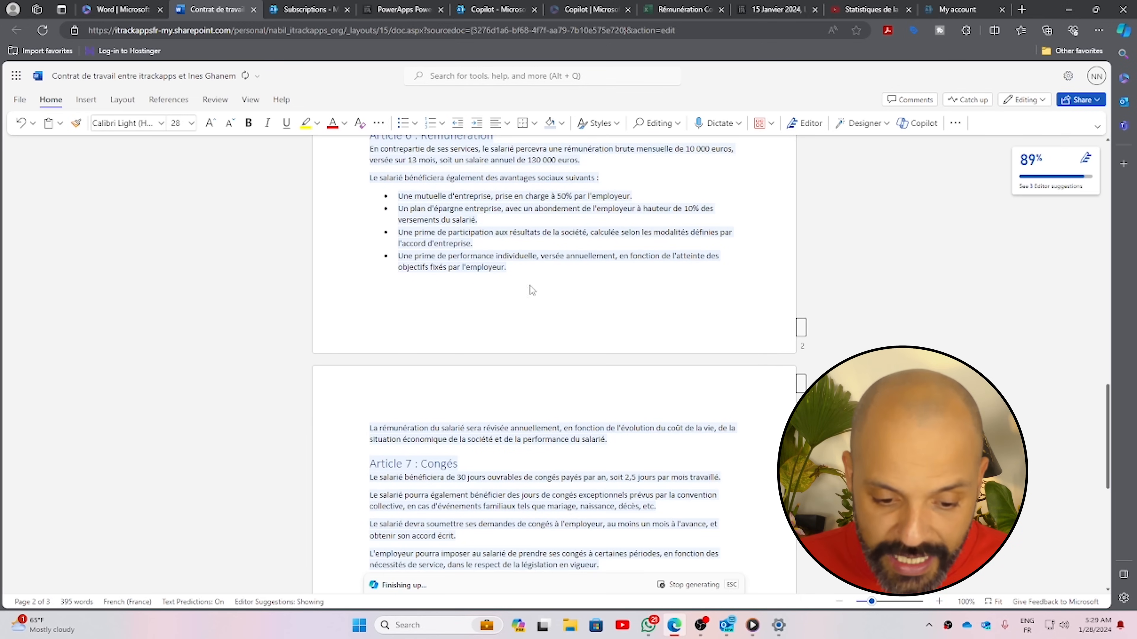
scroll(534, 291, down, 5)
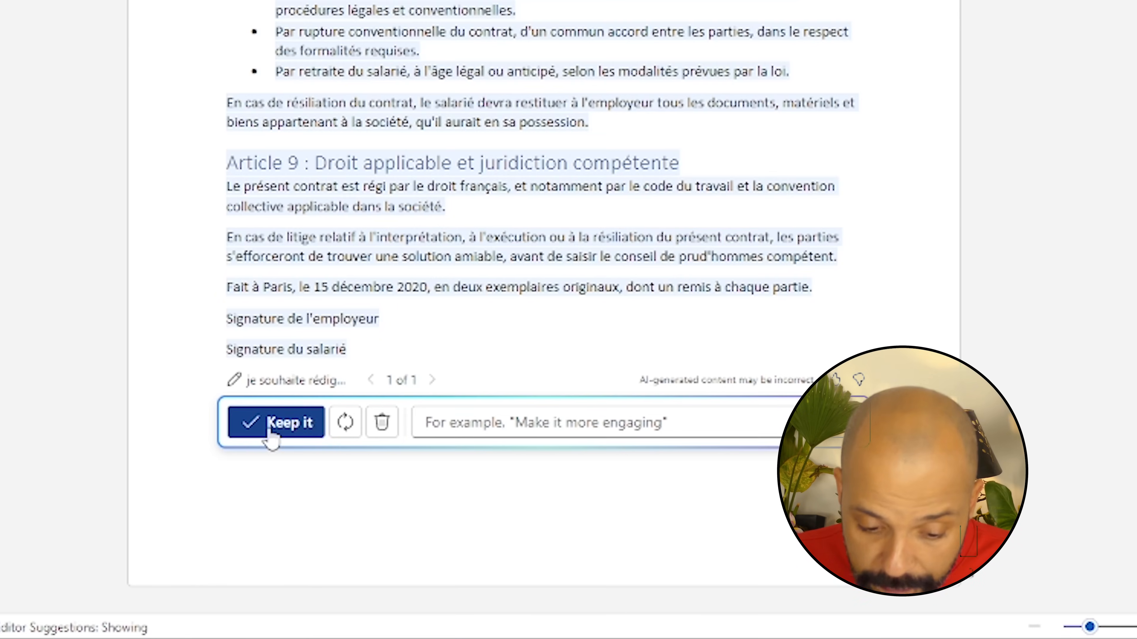
Keep the contract that Copilot drafted
click(401, 486)
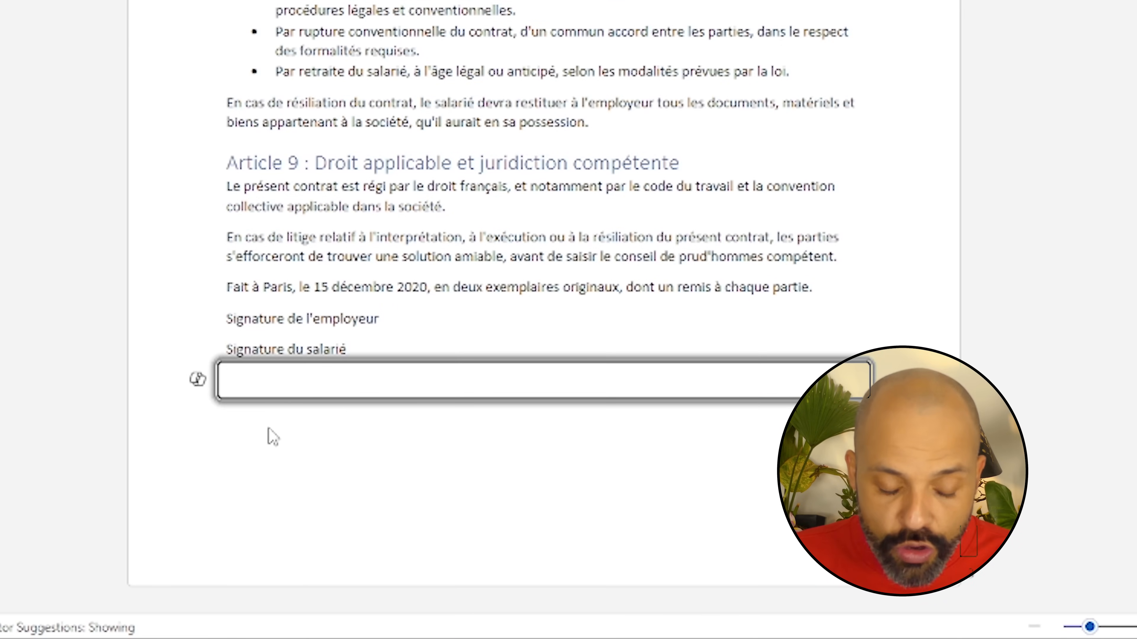
scroll(272, 437, up, 4)
scroll(432, 424, down, 1)
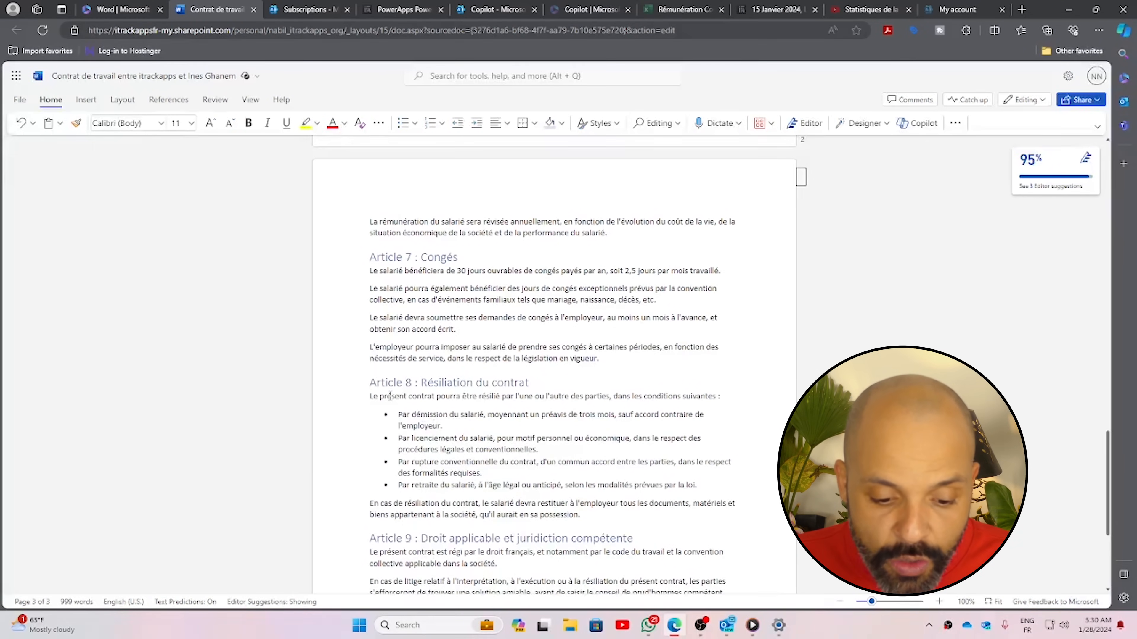
Have Copilot visualize Article 8's introduction and termination bullets as a table
click(371, 398)
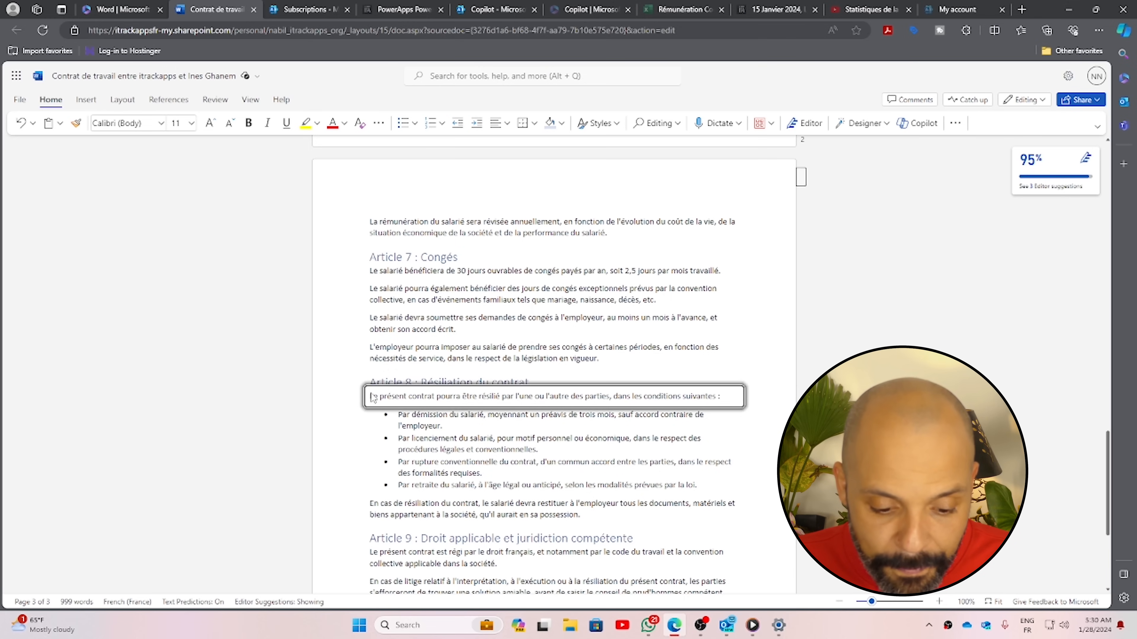
right_click(372, 398)
click(357, 411)
drag(371, 396, 707, 486)
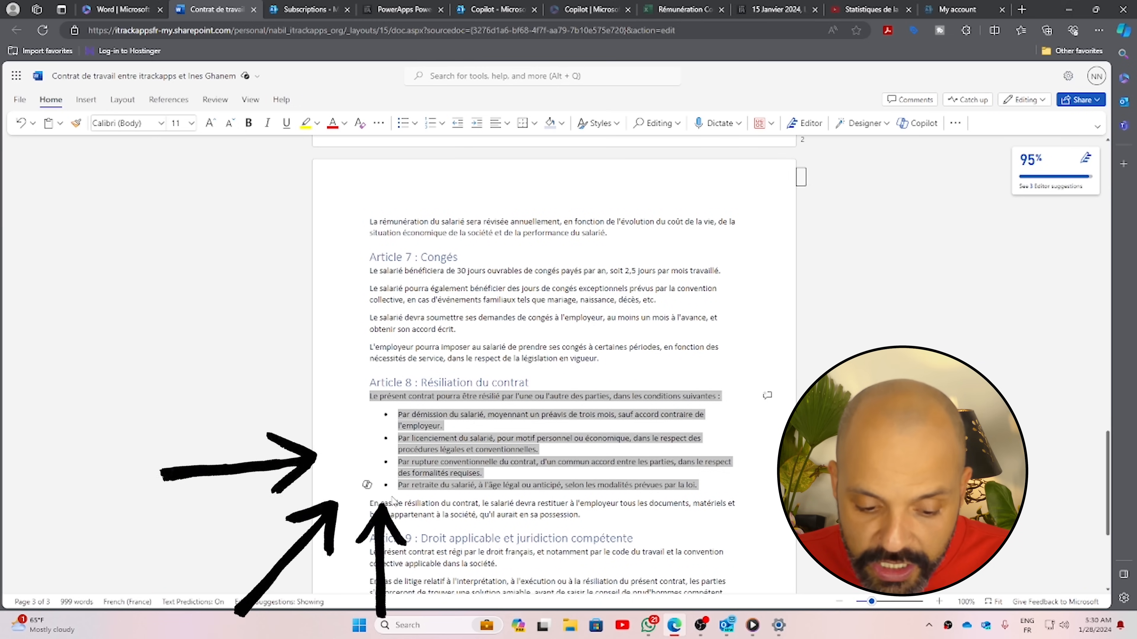
click(367, 486)
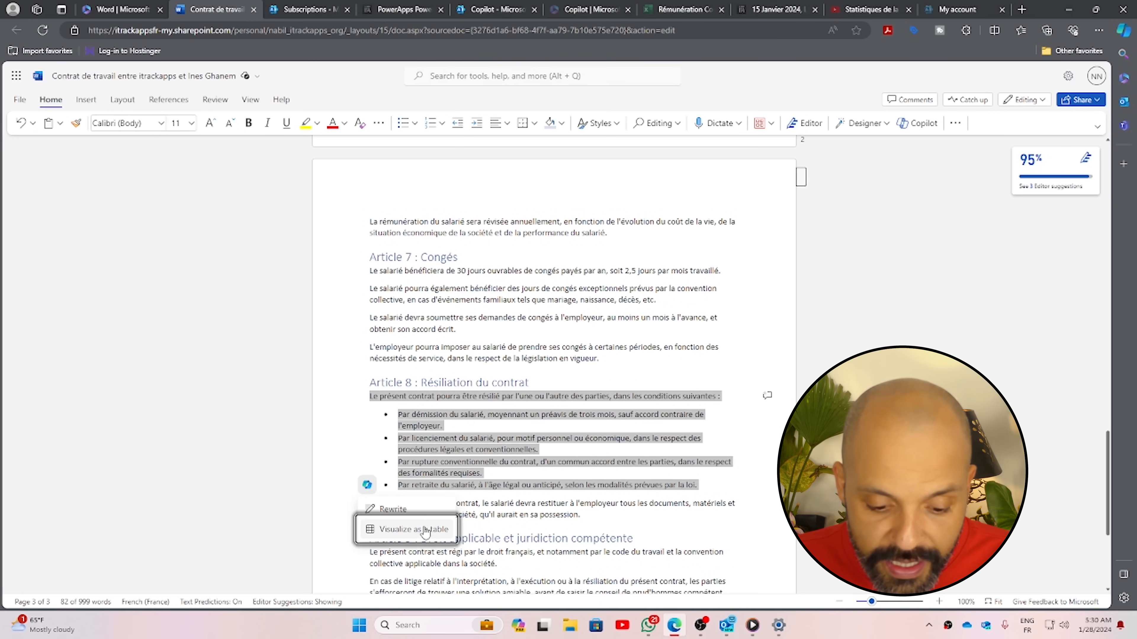
click(426, 538)
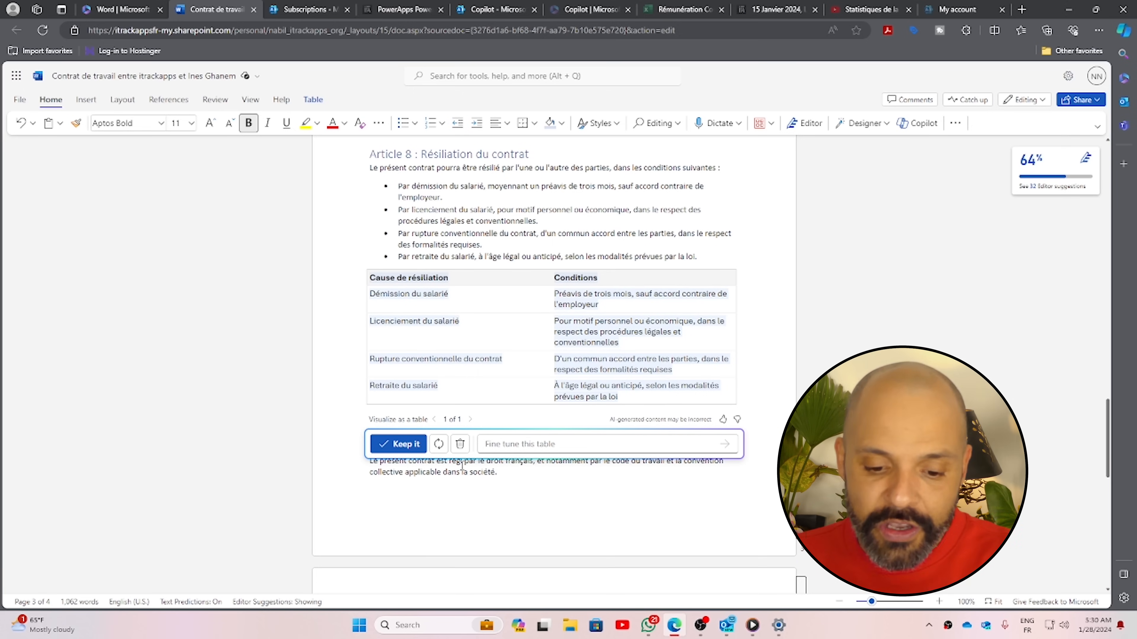
Keep the termination table and delete the Article 8 bullet list it replaces
click(403, 444)
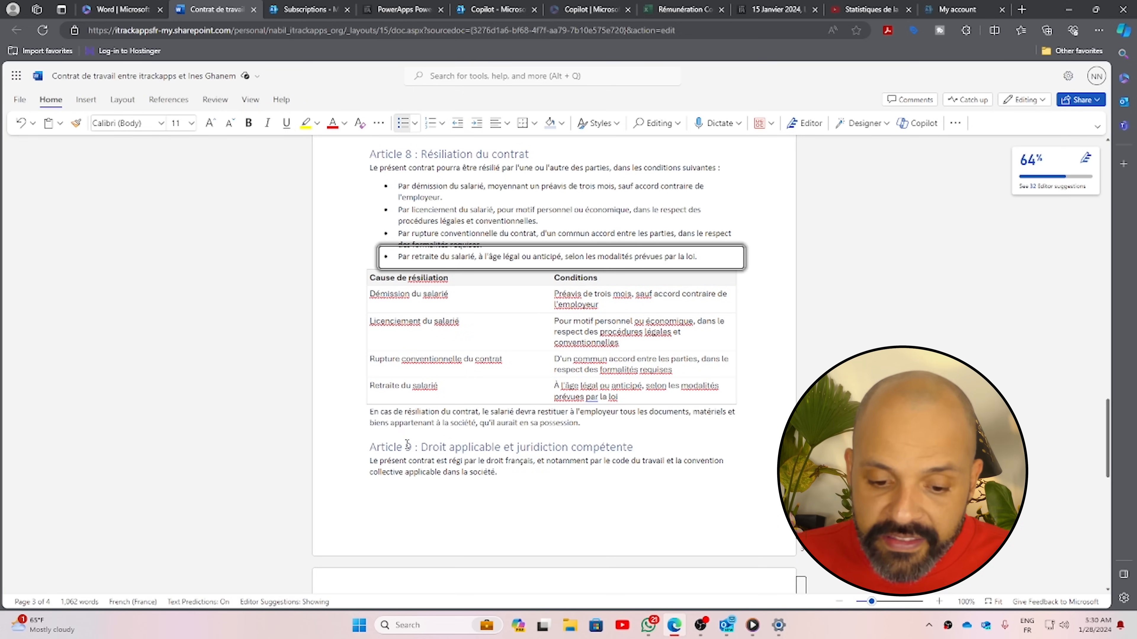
drag(397, 186, 732, 257)
key(Delete)
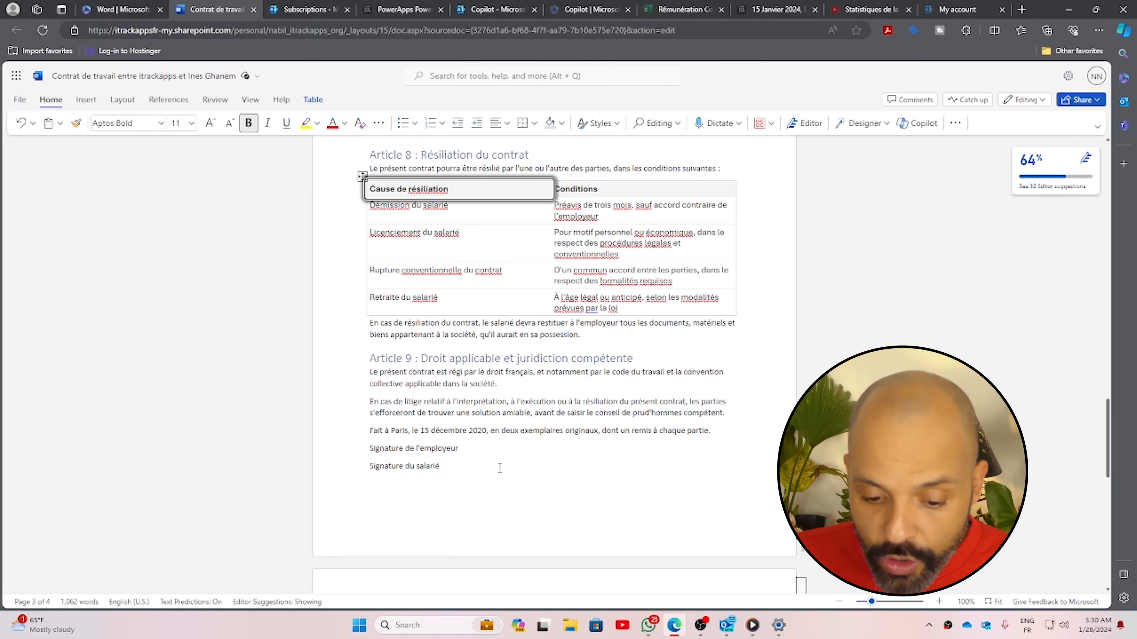
click(500, 467)
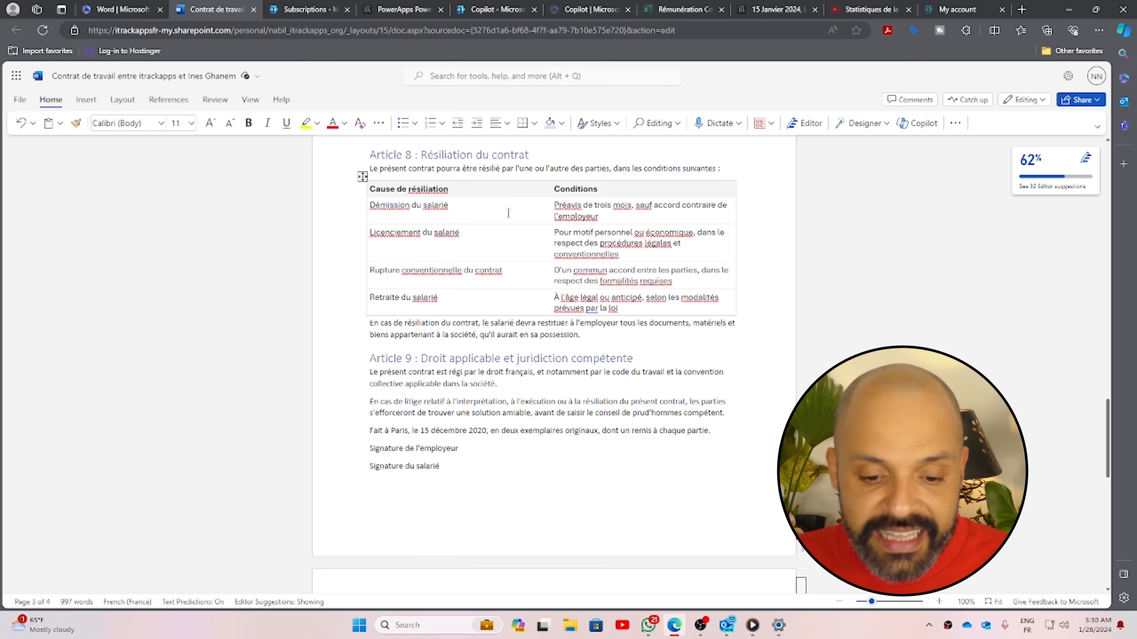
Try a Copilot Rewrite on the table and dismiss the table-not-supported warning
click(362, 176)
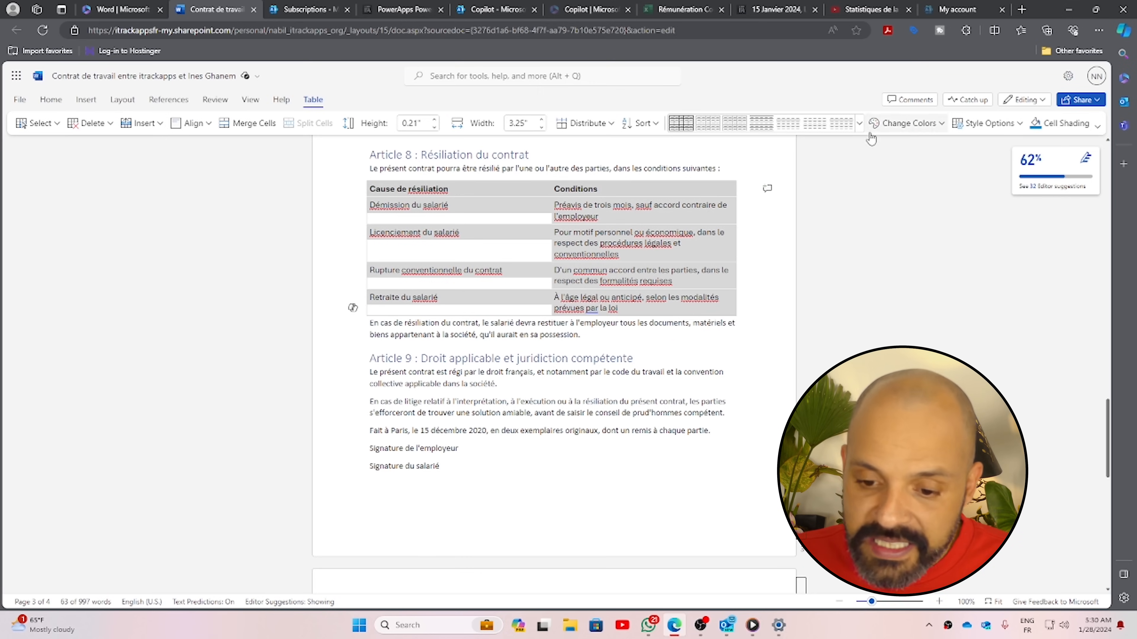
right_click(658, 232)
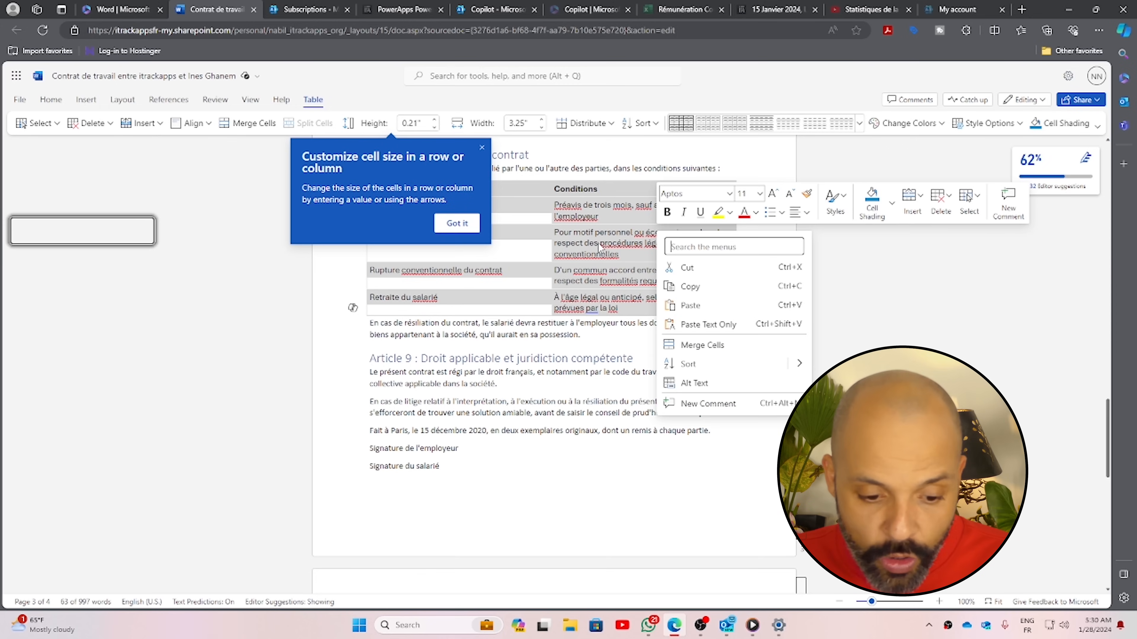
click(353, 310)
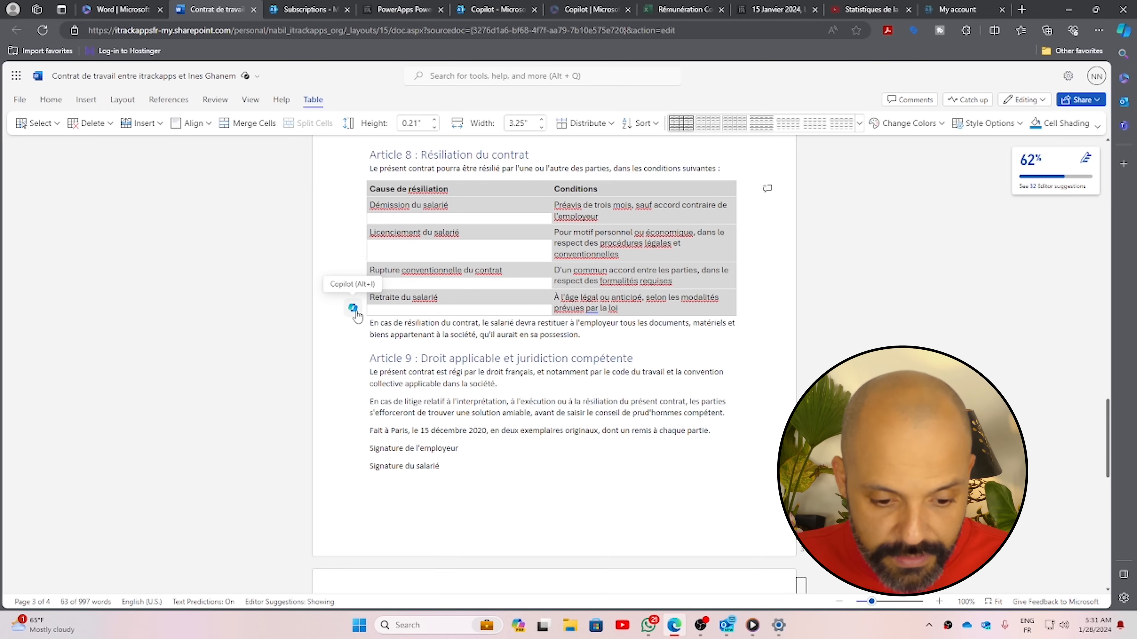
click(353, 310)
click(405, 309)
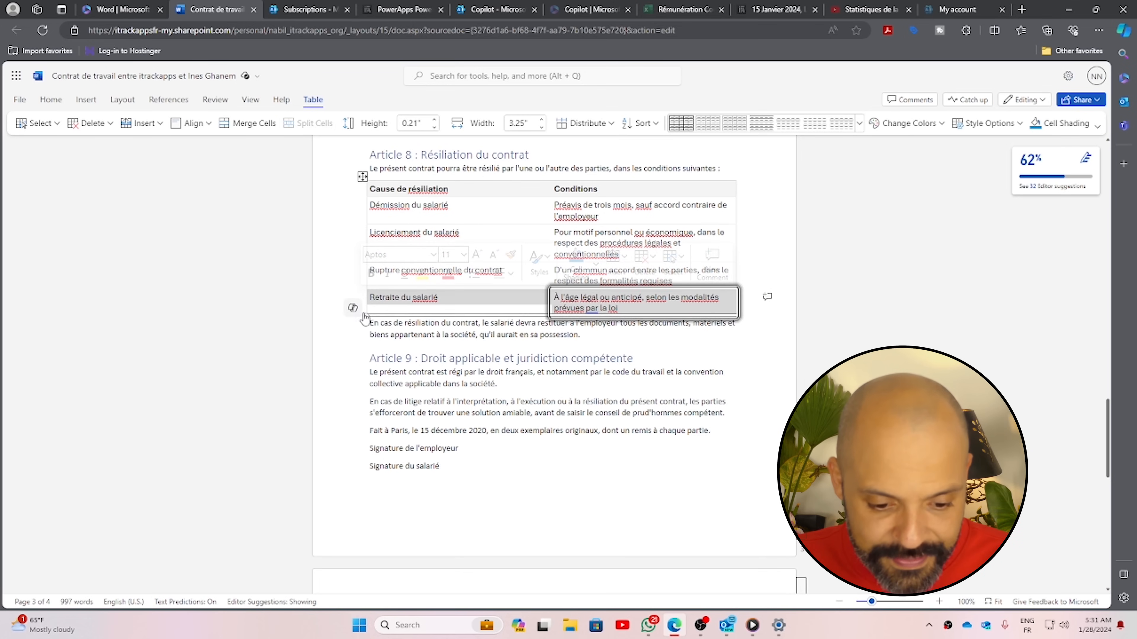
click(353, 308)
click(385, 327)
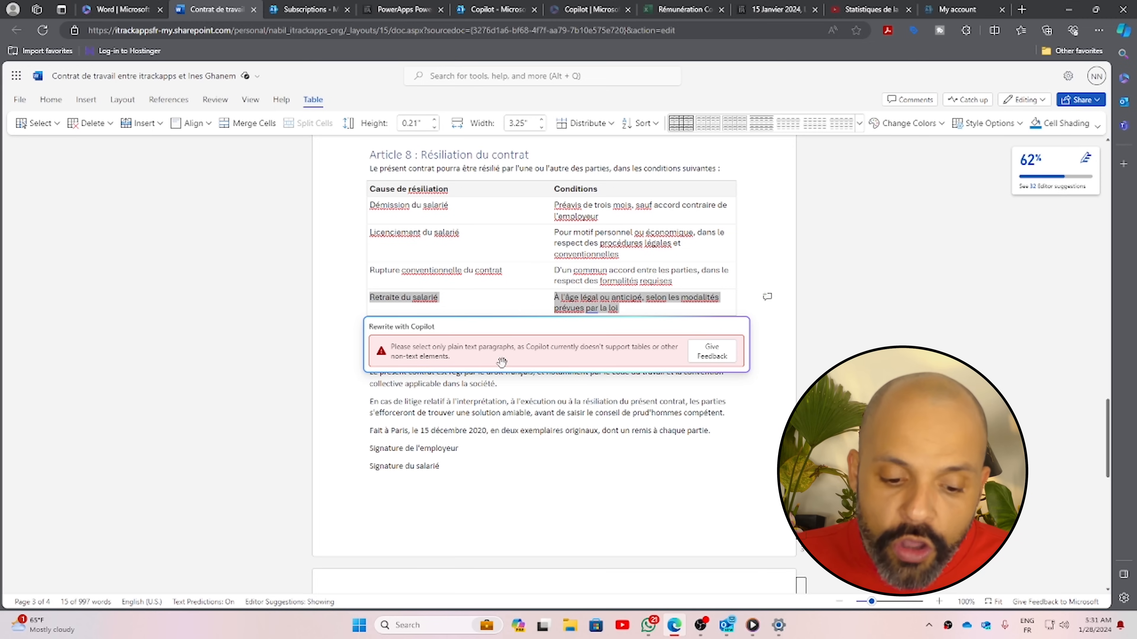
click(596, 380)
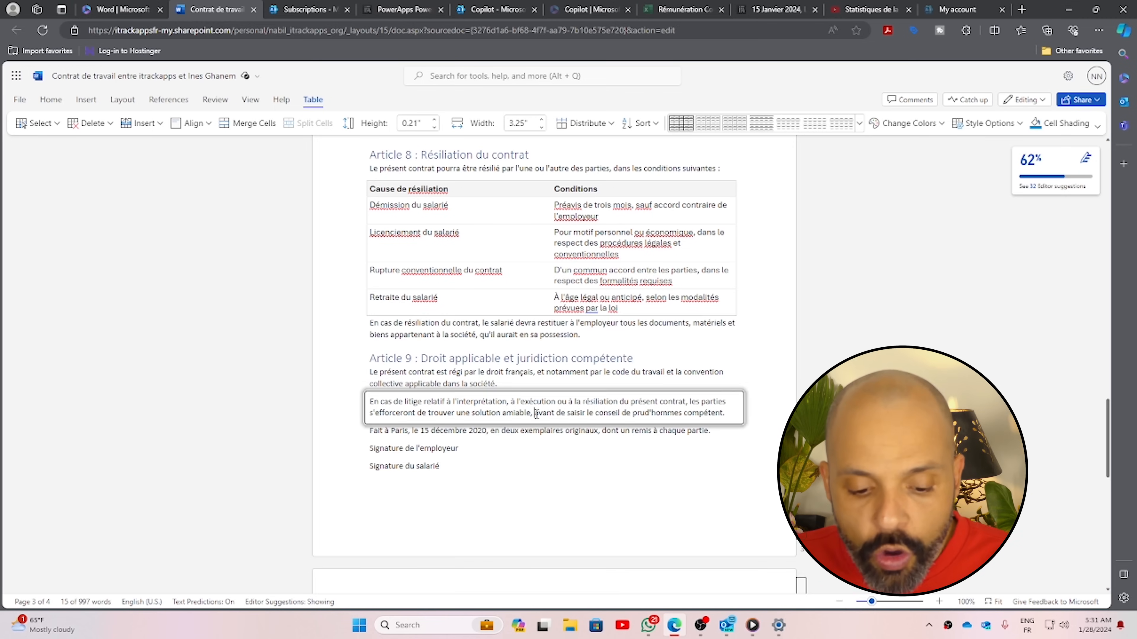
Swap Article 9's two paragraphs for Copilot's simpler rewritten wording
drag(370, 372, 406, 421)
click(354, 415)
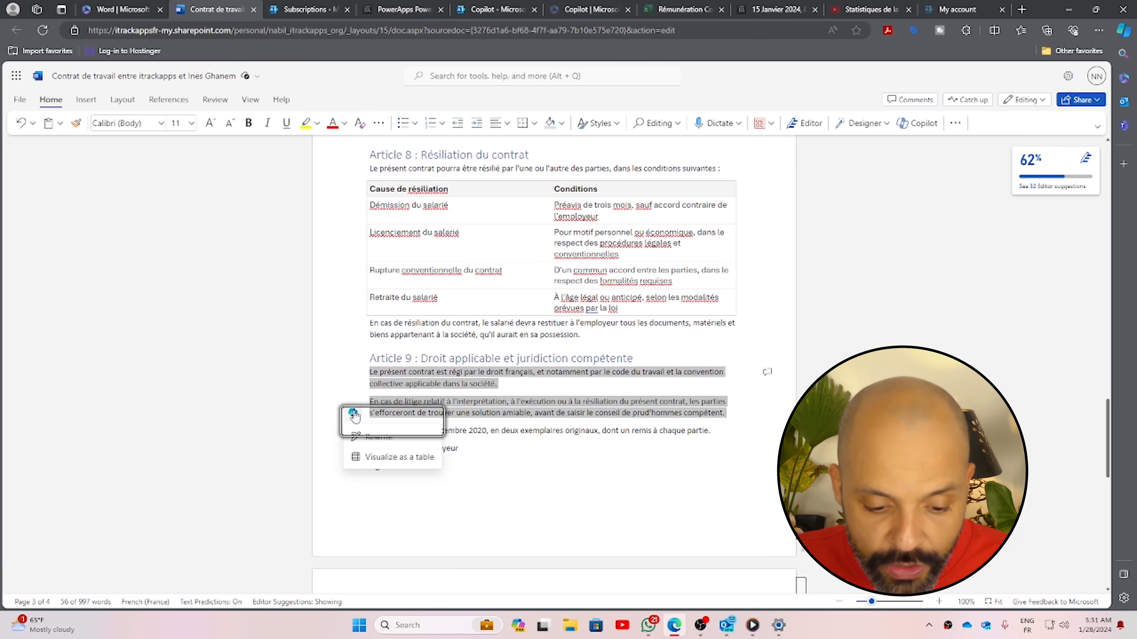
click(376, 438)
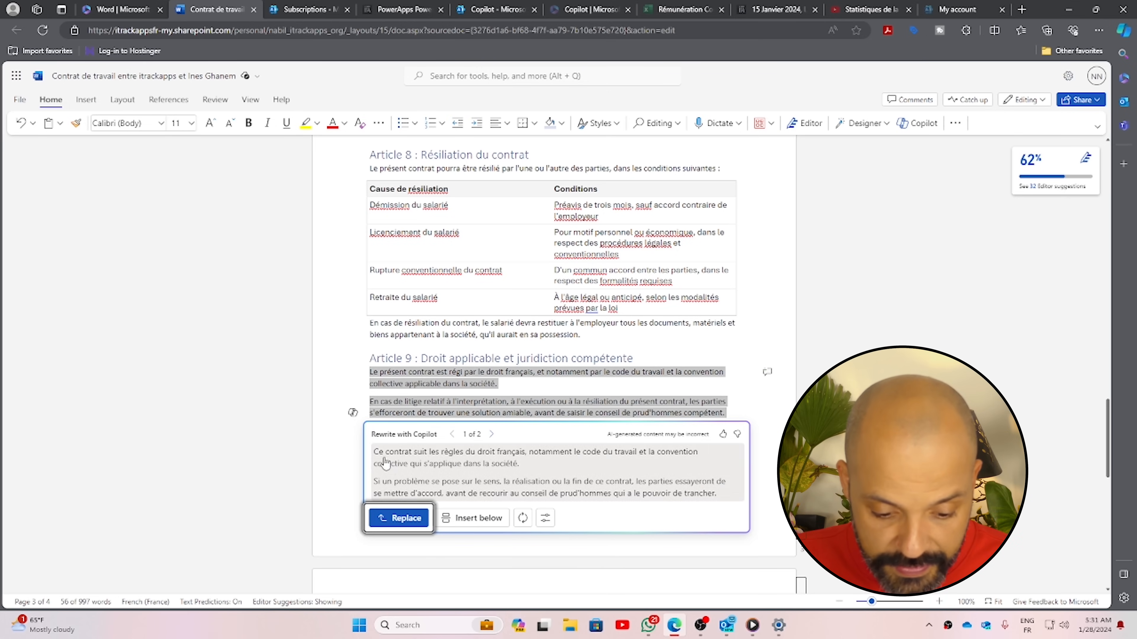
click(399, 519)
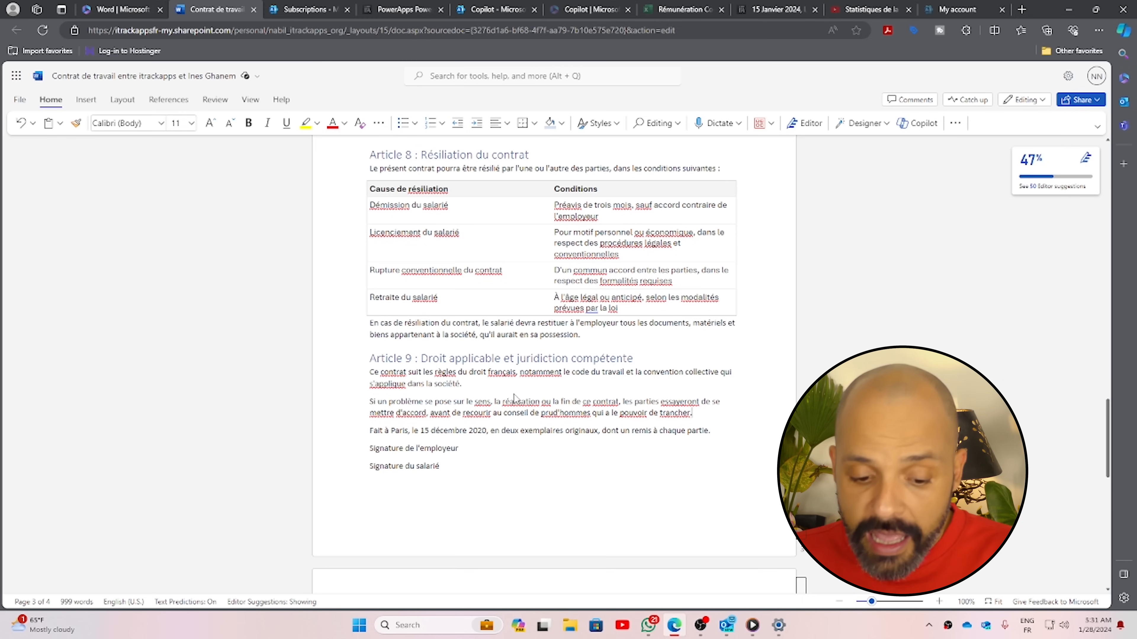
scroll(515, 394, up, 20)
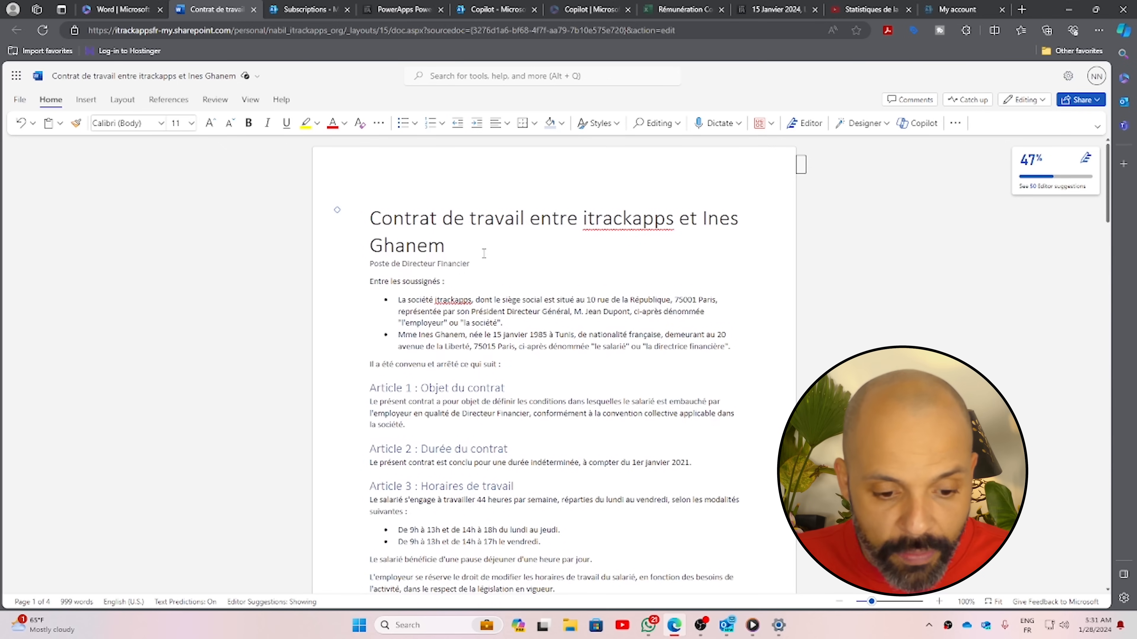
Ask Copilot chat which law articles were used in drafting this document
click(919, 123)
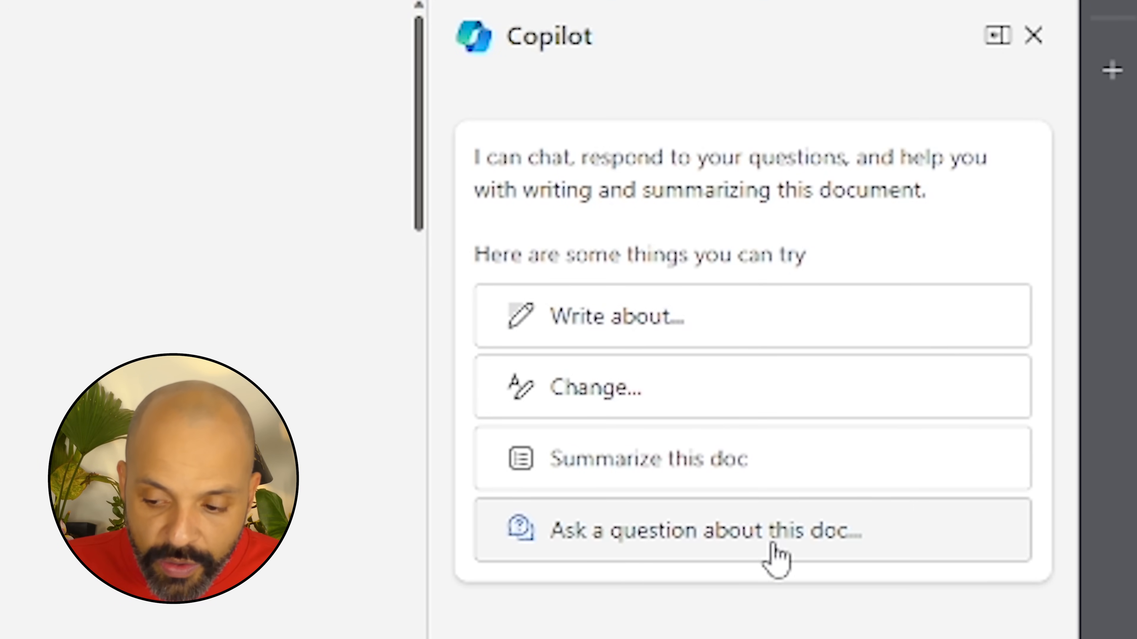
click(703, 418)
text(qiuels sont le)
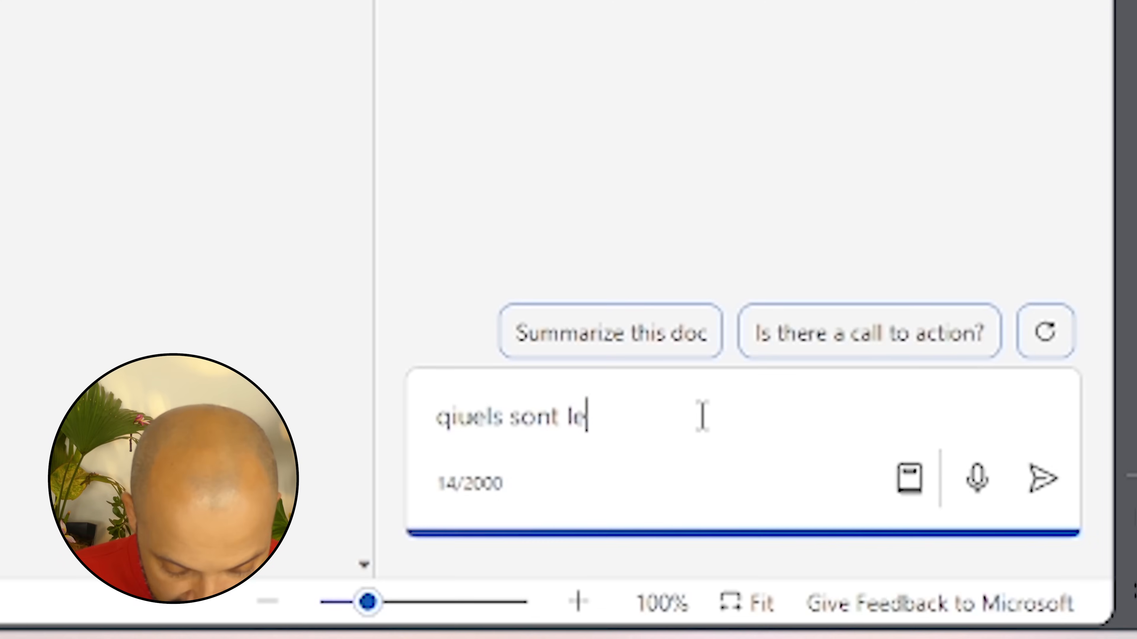
text(s articles de lois qui )
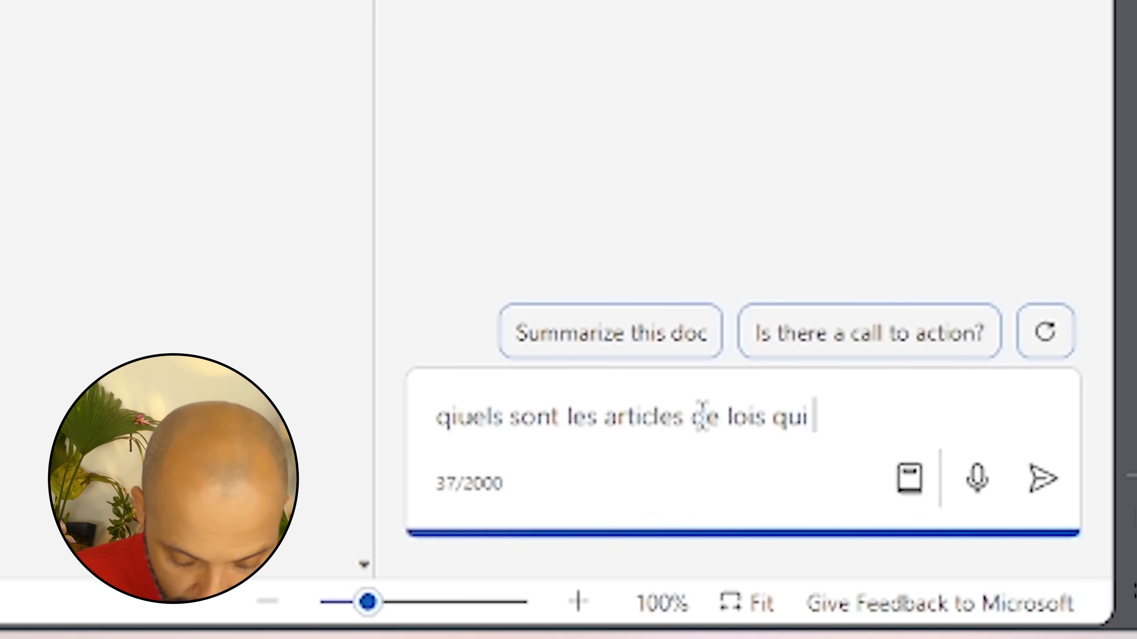
text(sont utilisés dans la ré)
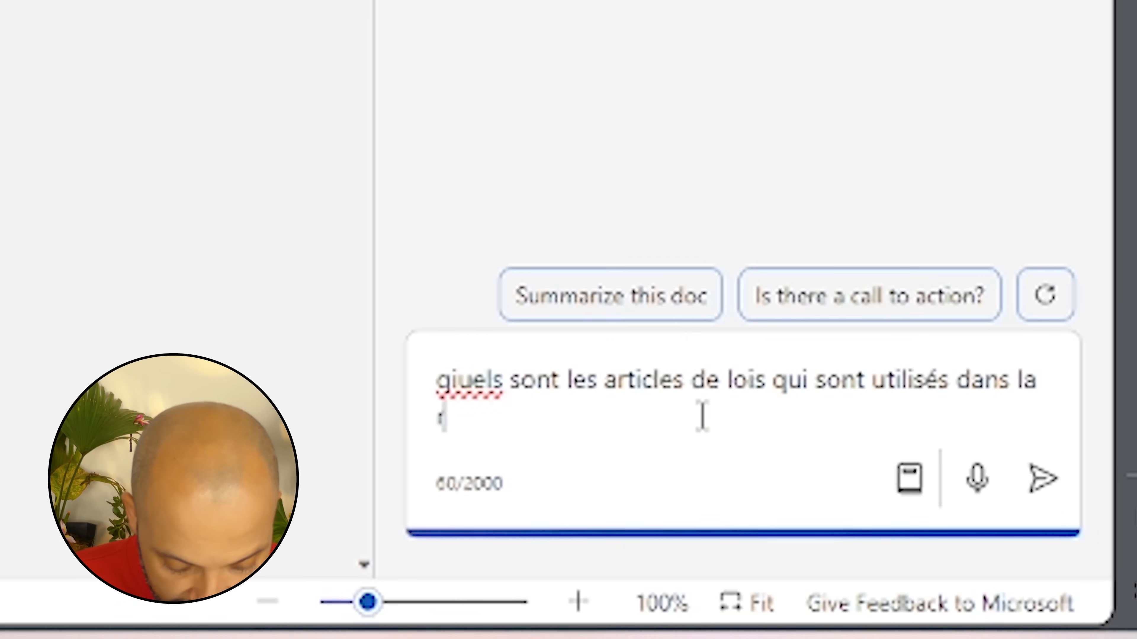
text(daction de )
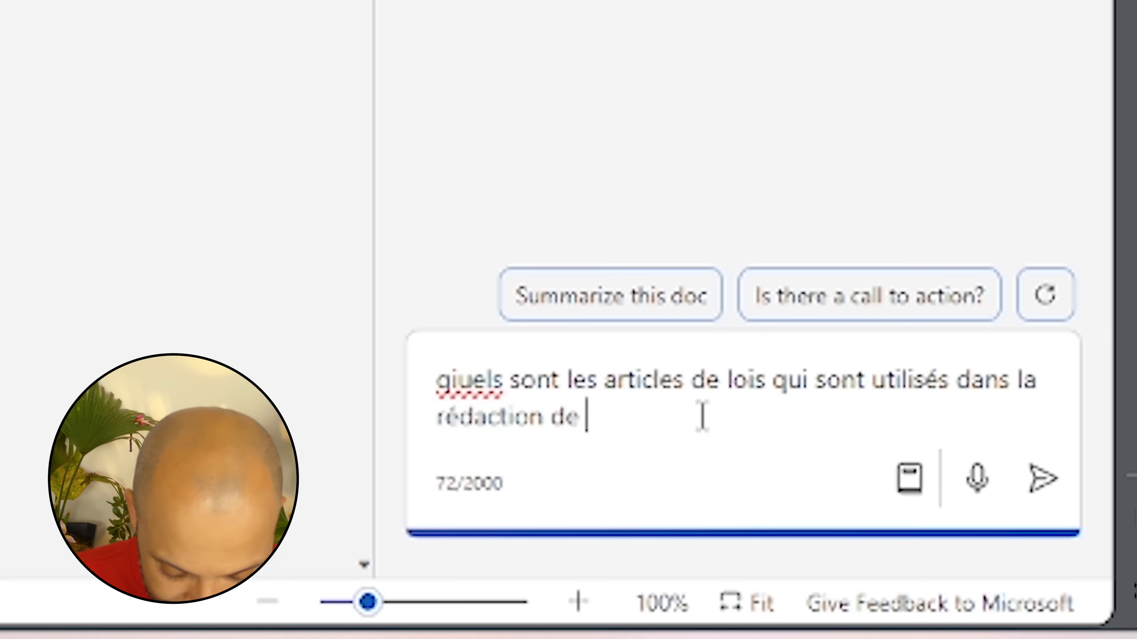
text(ce document)
key(Return)
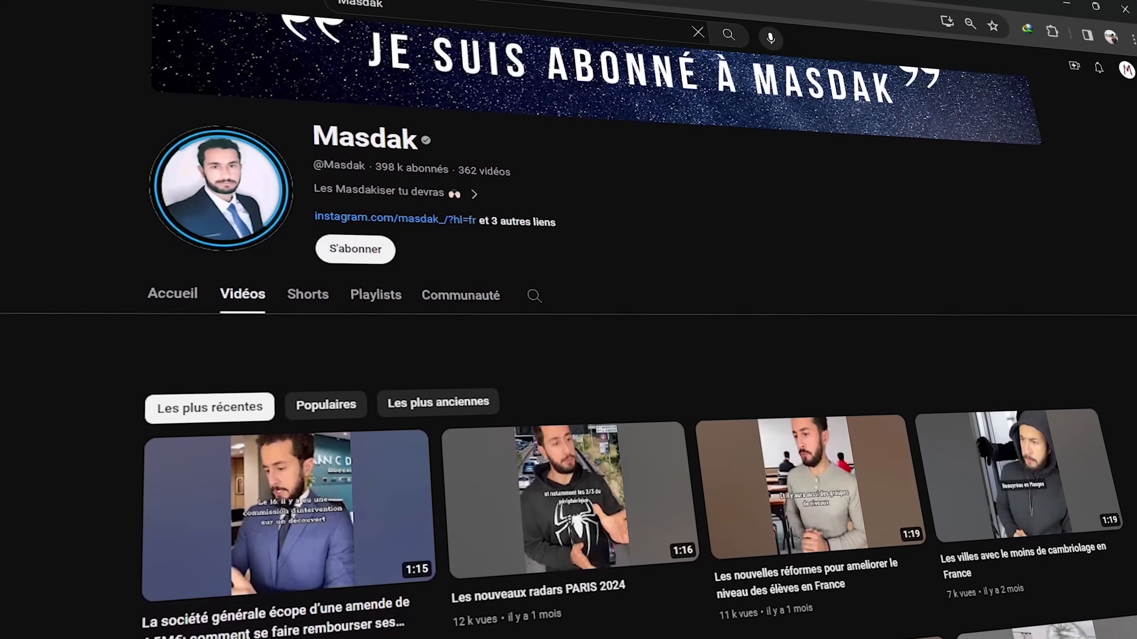
scroll(569, 336, down, 5)
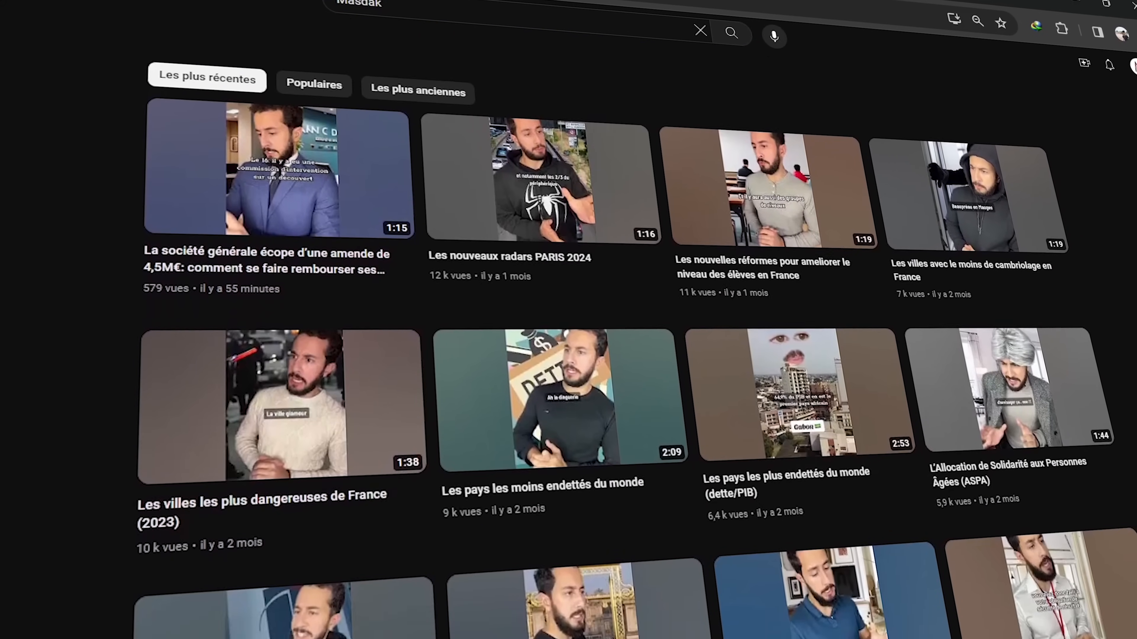
scroll(569, 336, down, 6)
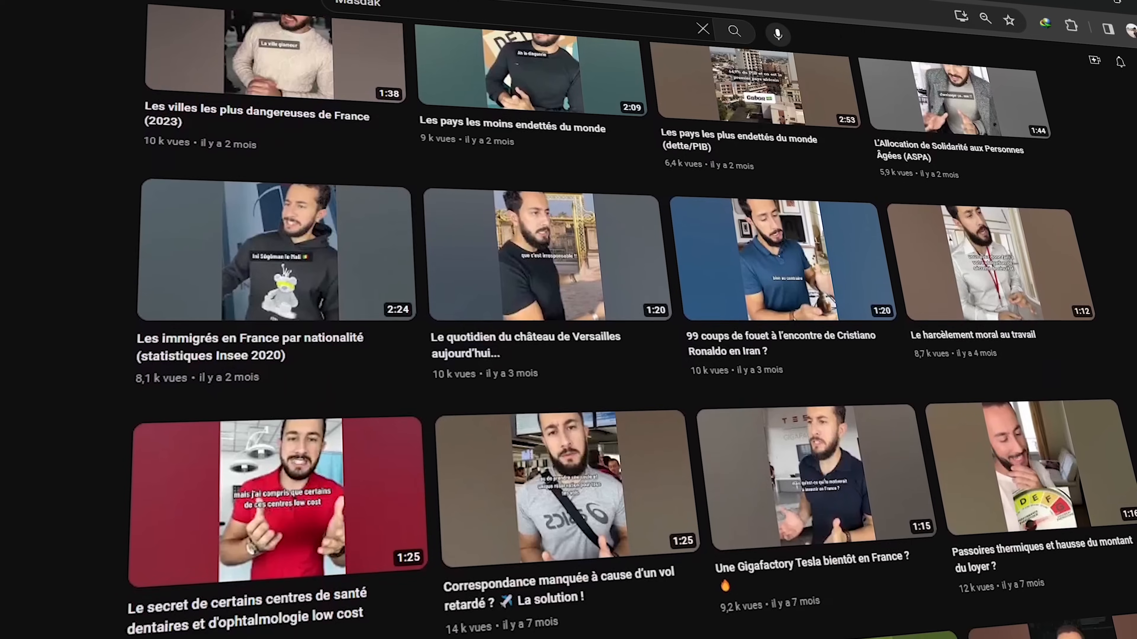
scroll(568, 336, down, 6)
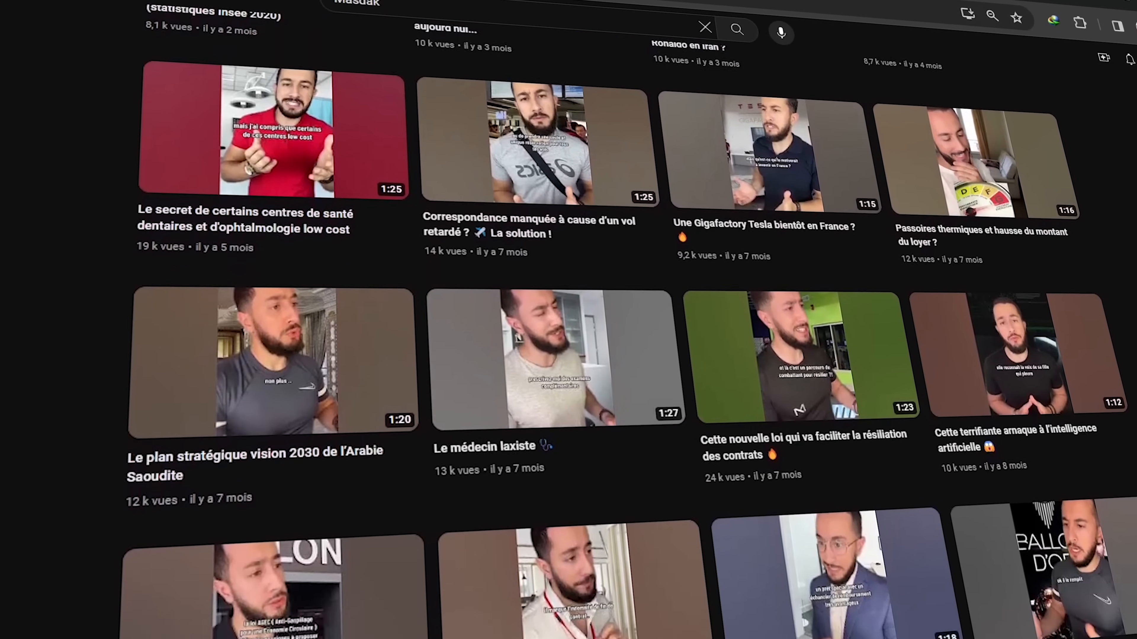
scroll(569, 335, down, 6)
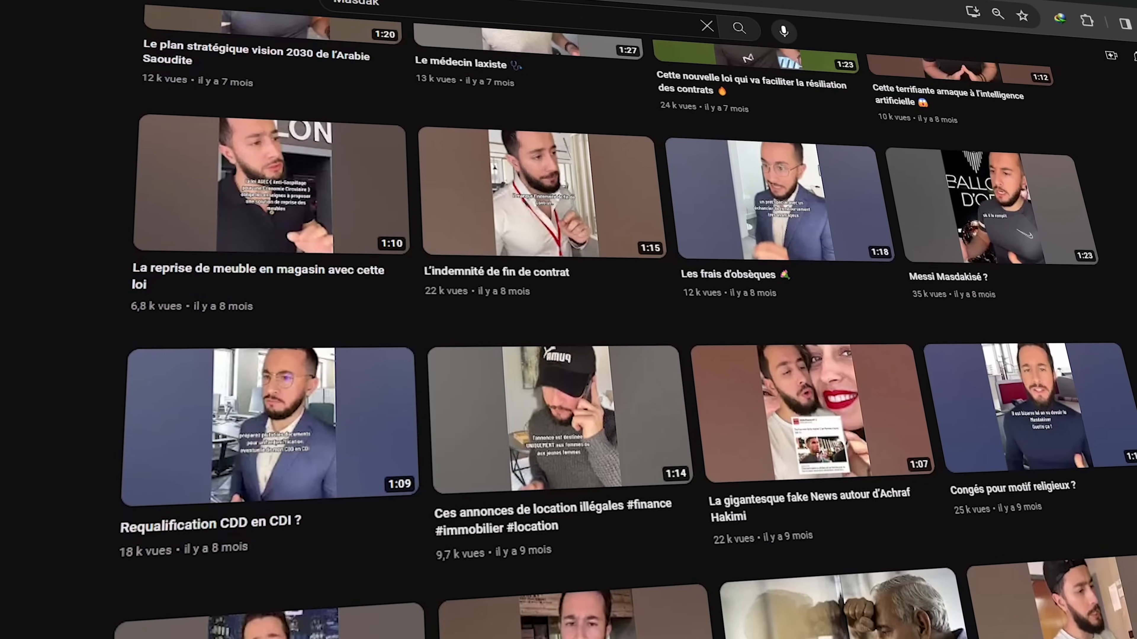
scroll(568, 336, down, 5)
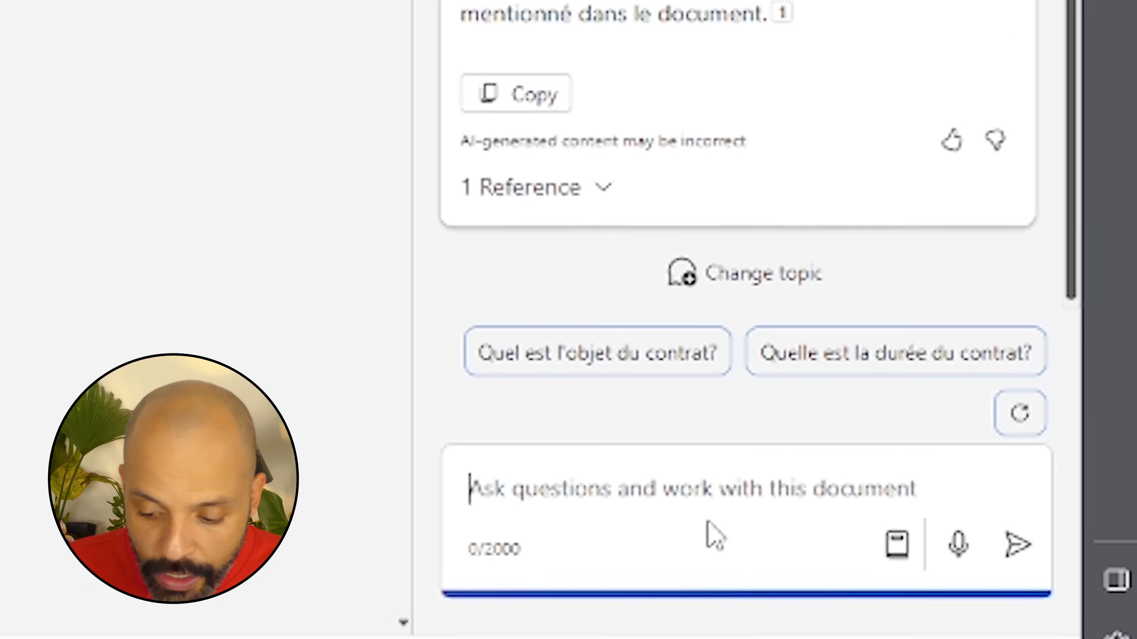
Ask Copilot to cite the applied law articles and explain what a convention collective is
text(peux tu mentionné les ar)
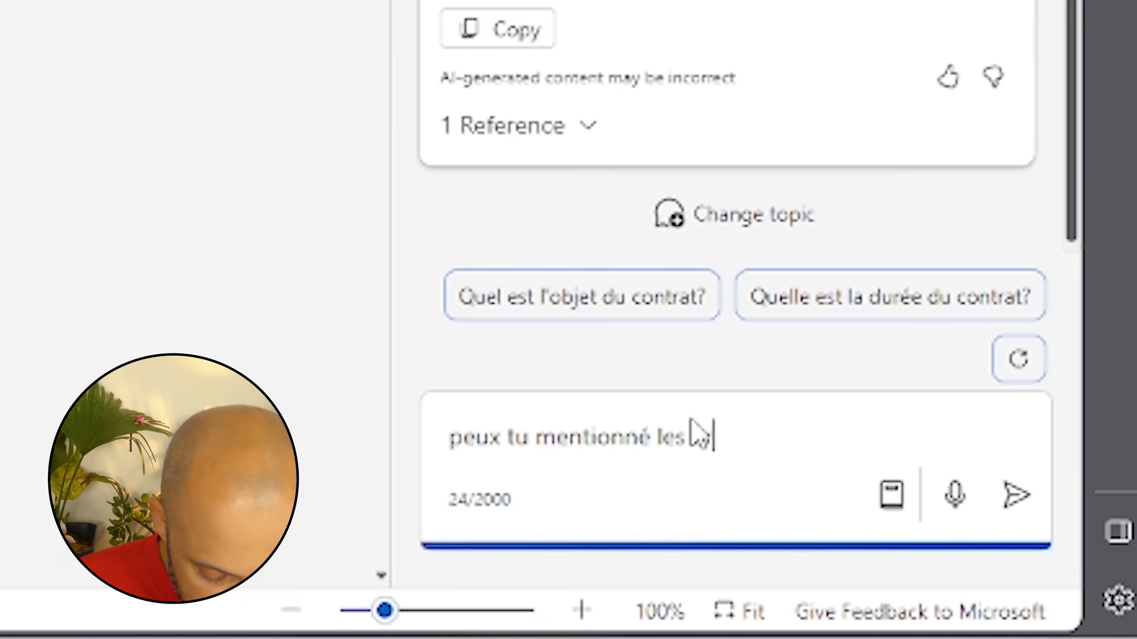
text(ticles appliqués afin que)
key(BackSpace)
text(s afin que je puise les ut)
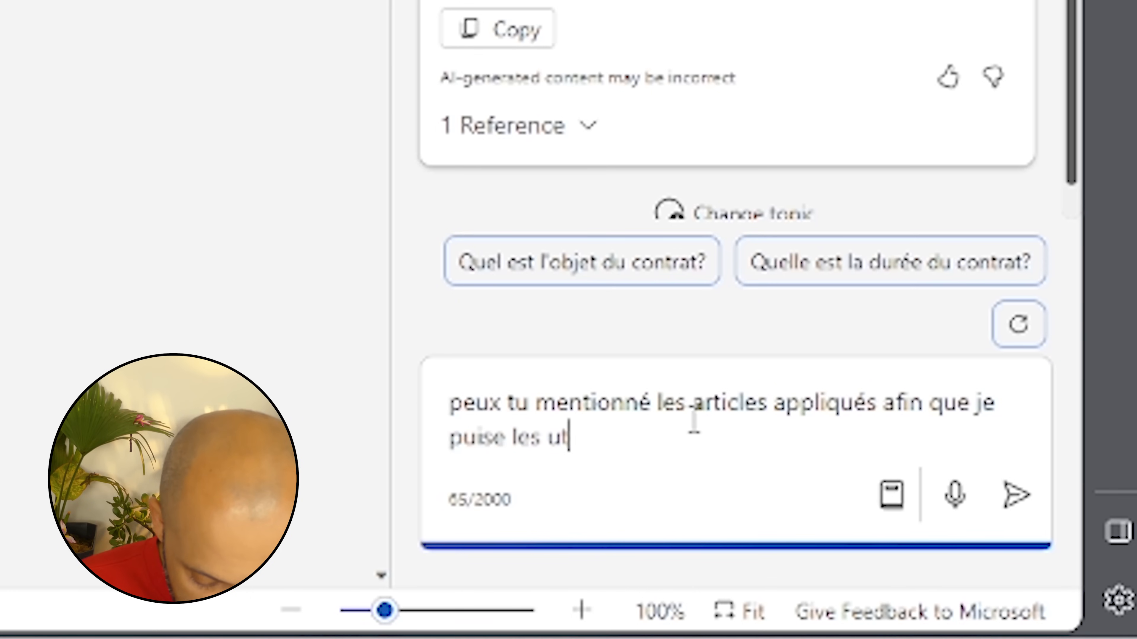
text(iliser)
key(Return)
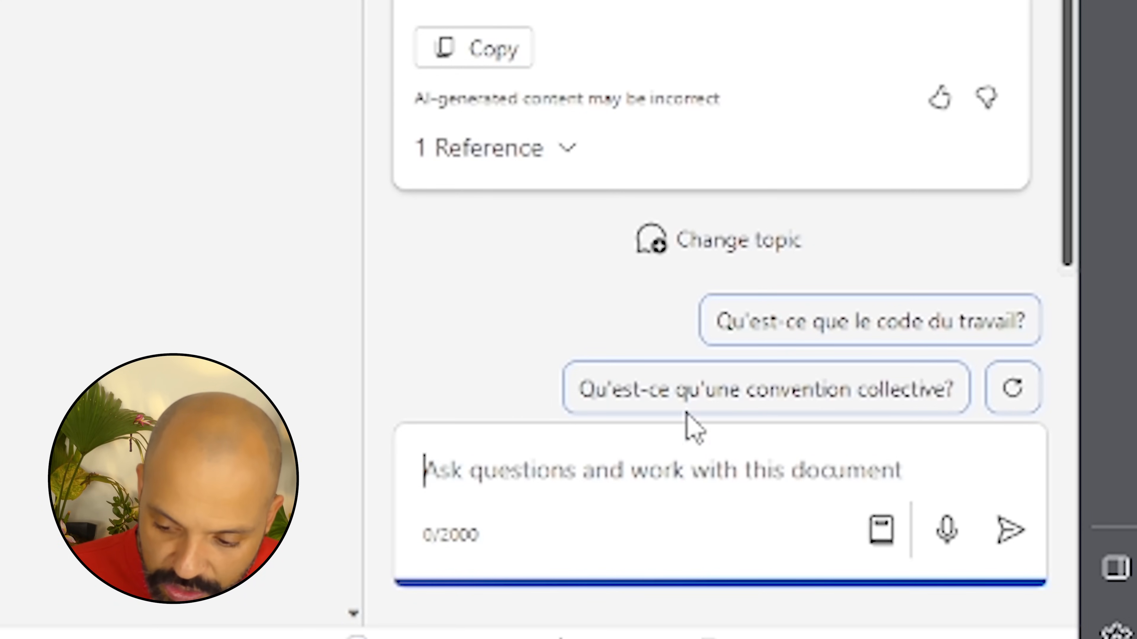
click(678, 396)
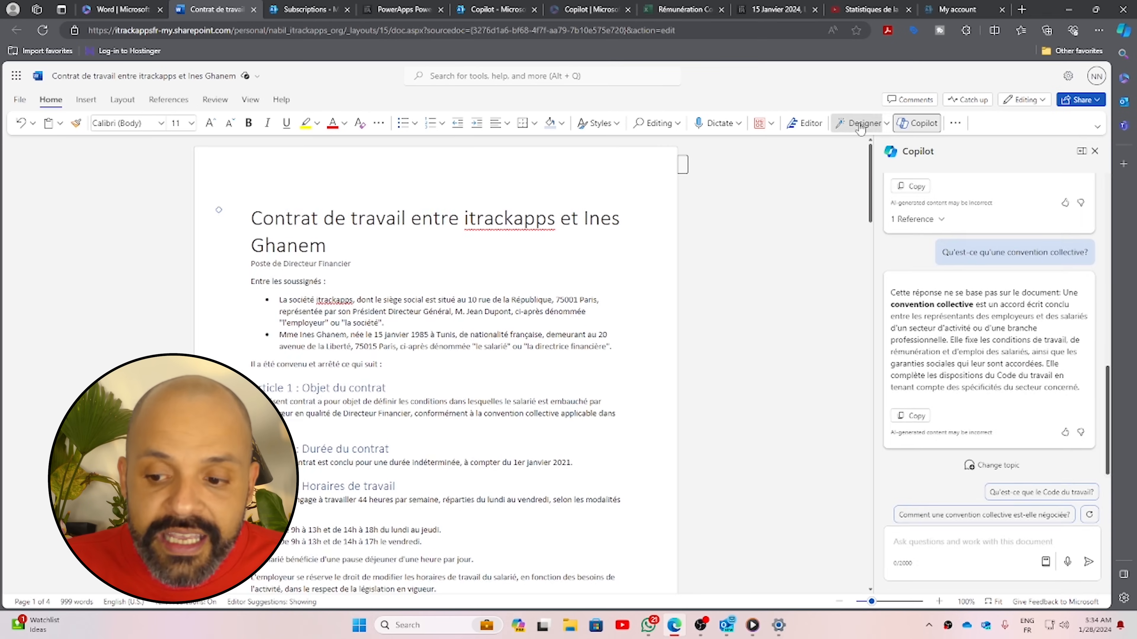
click(862, 125)
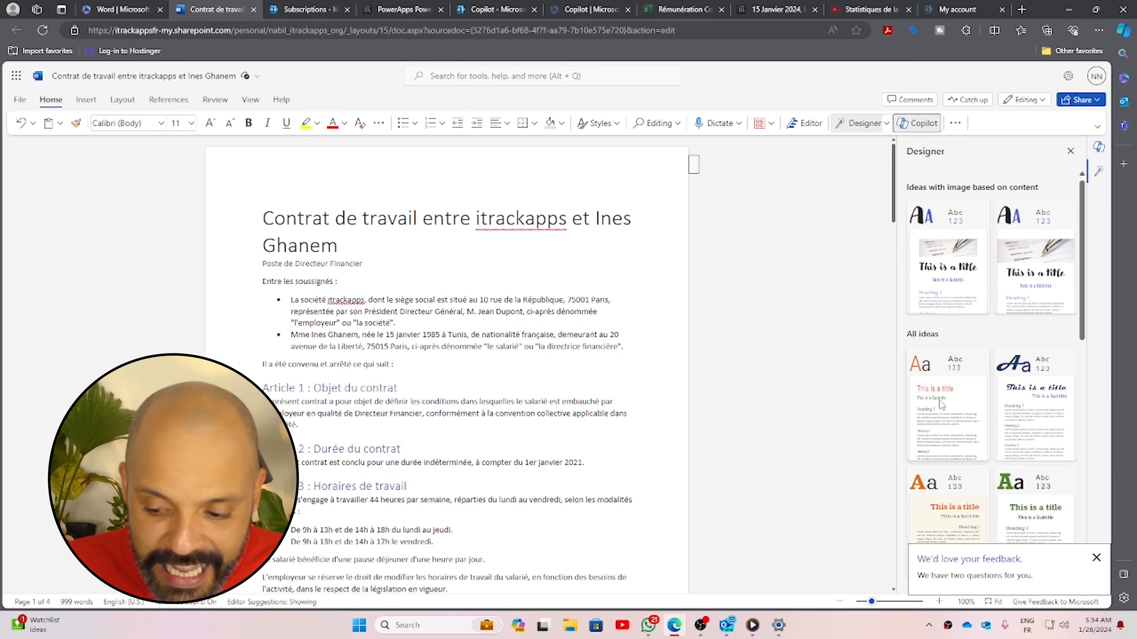
Preview several Designer themes, then apply the serif theme with green article headings
scroll(941, 405, down, 5)
scroll(970, 459, down, 6)
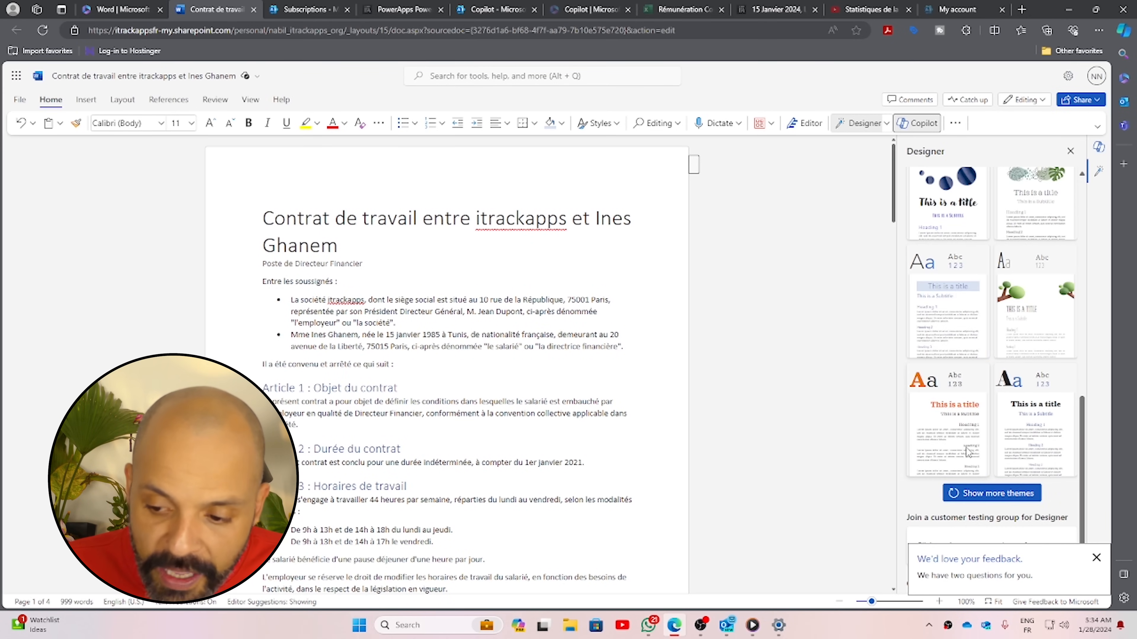
click(954, 306)
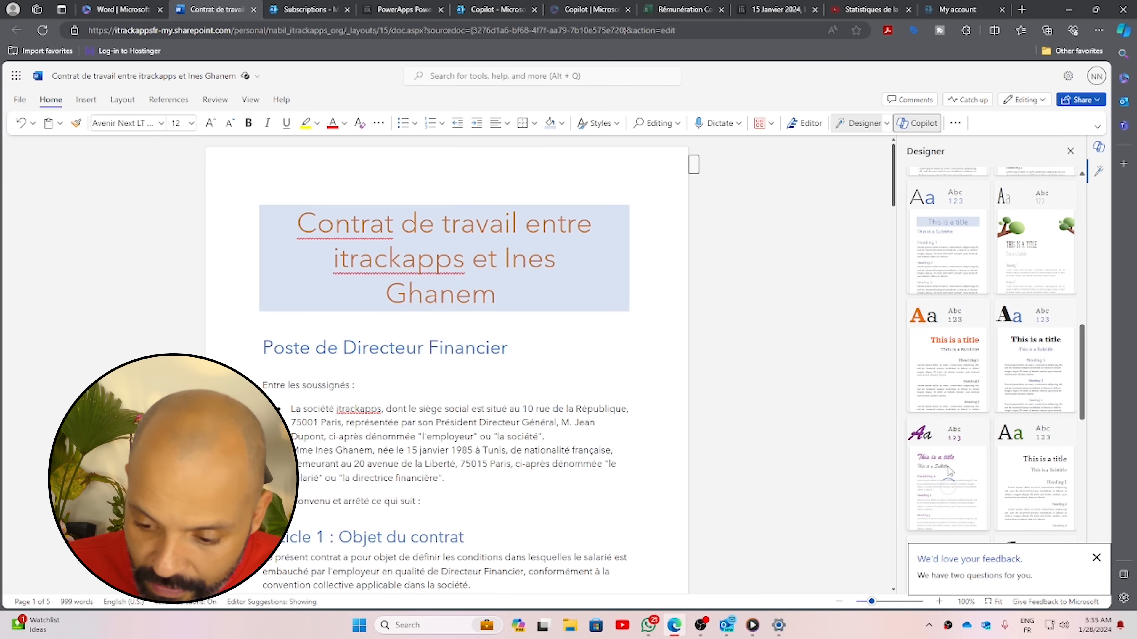
click(951, 471)
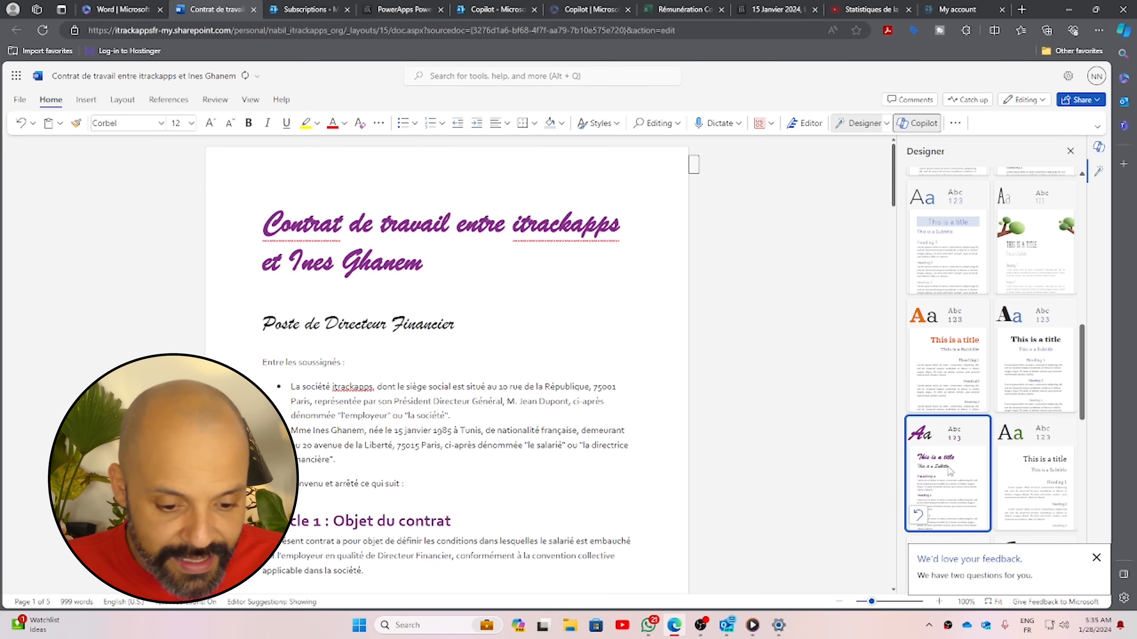
click(1026, 487)
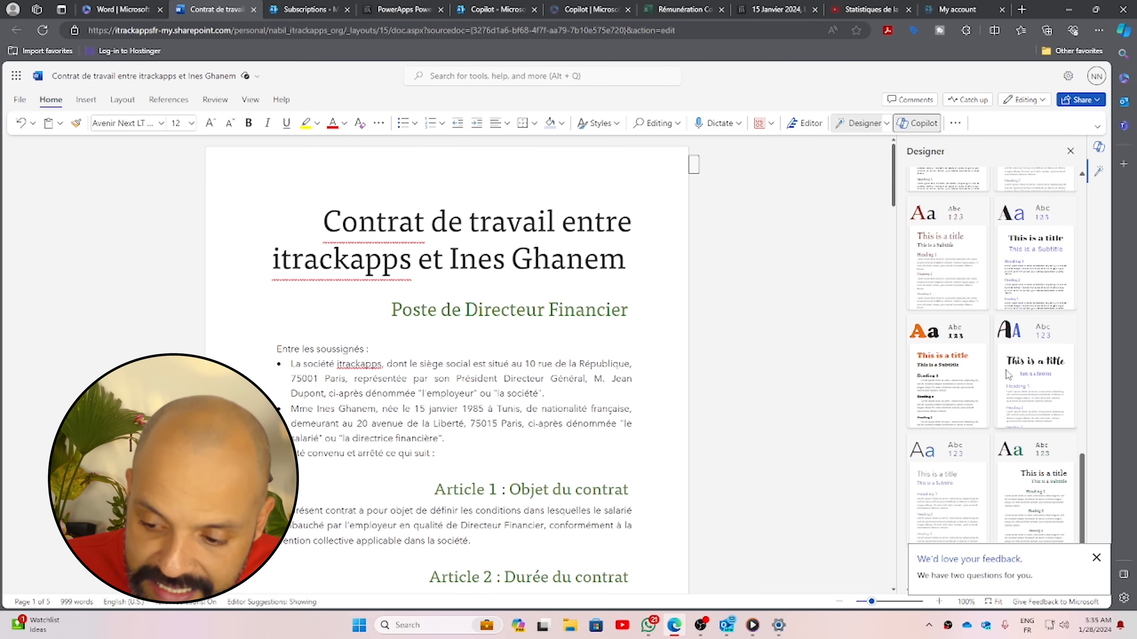
scroll(933, 394, down, 3)
click(1007, 401)
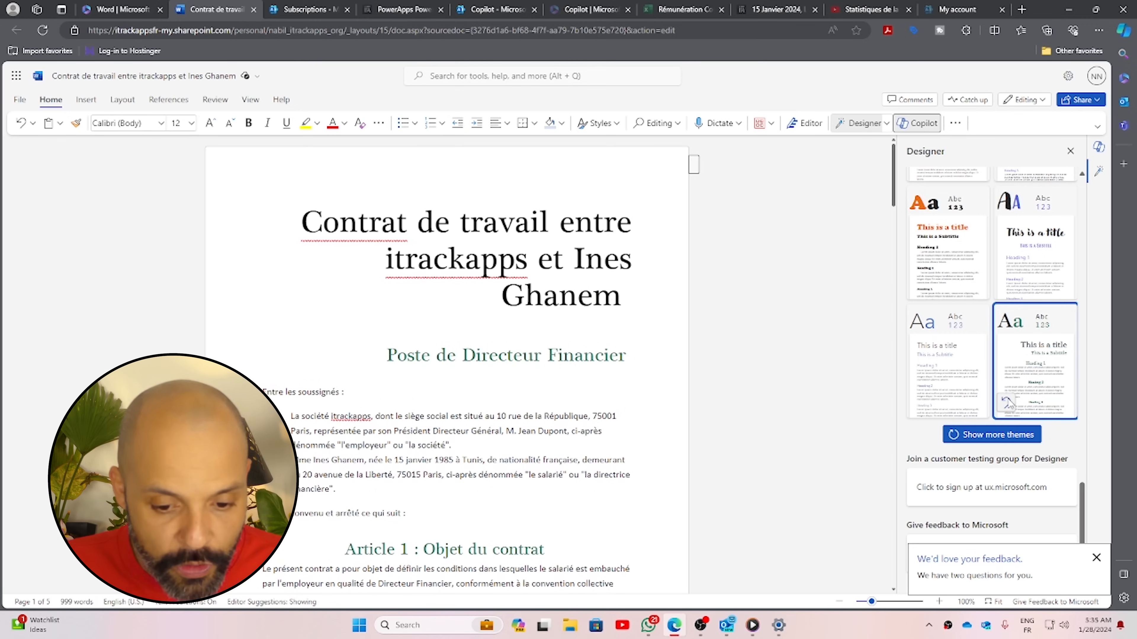
click(522, 416)
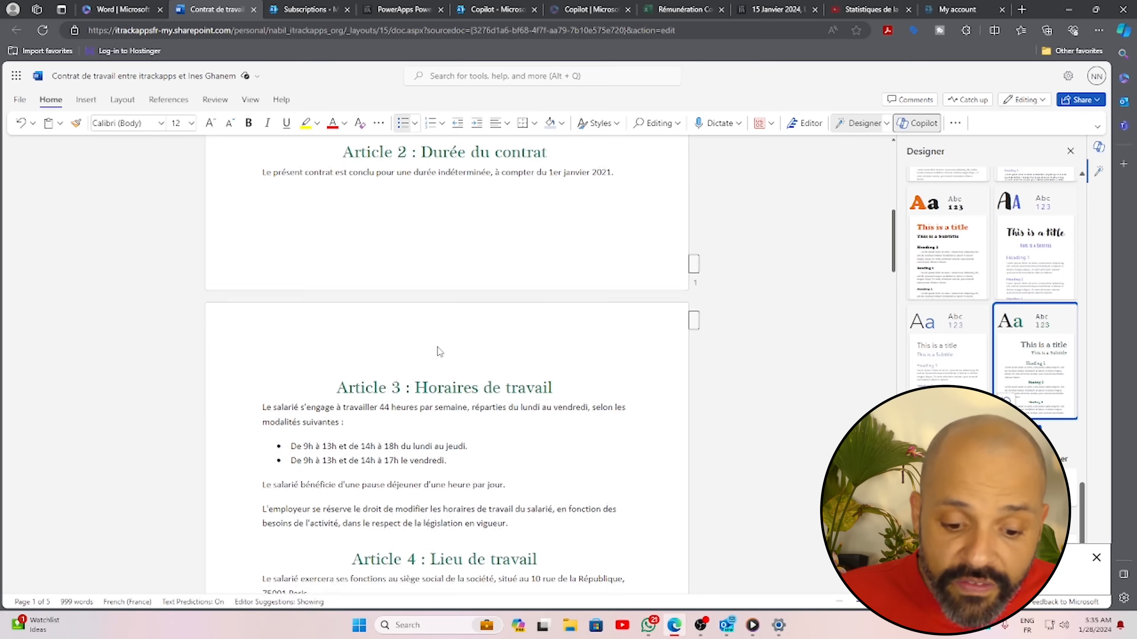
Bring up the contract's file name and location details, then close them
scroll(437, 351, down, 4)
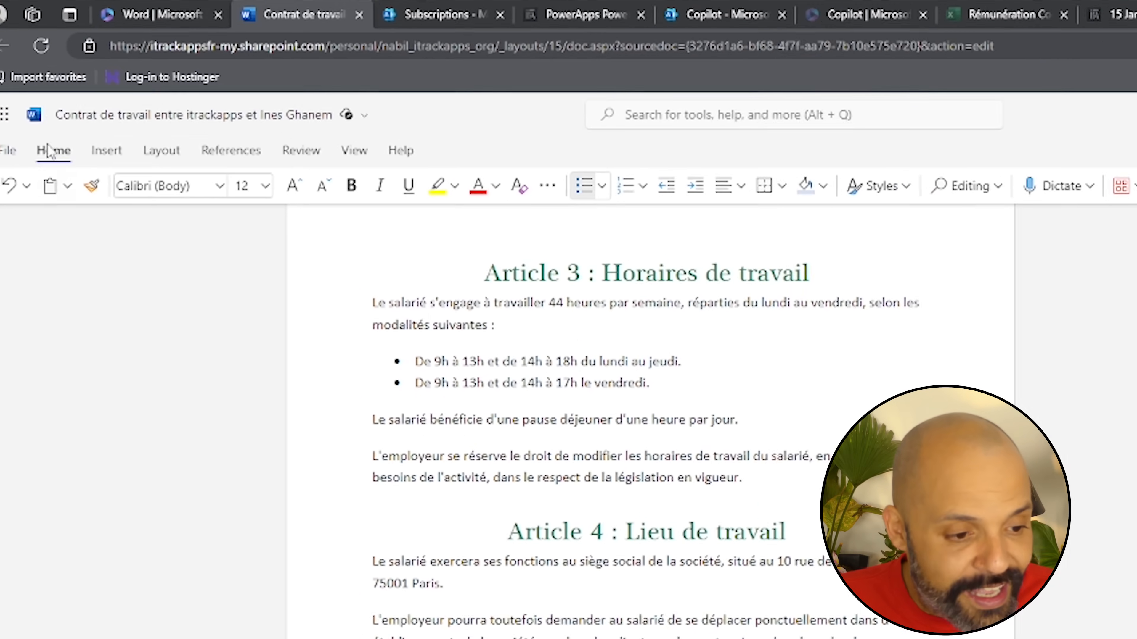
click(195, 130)
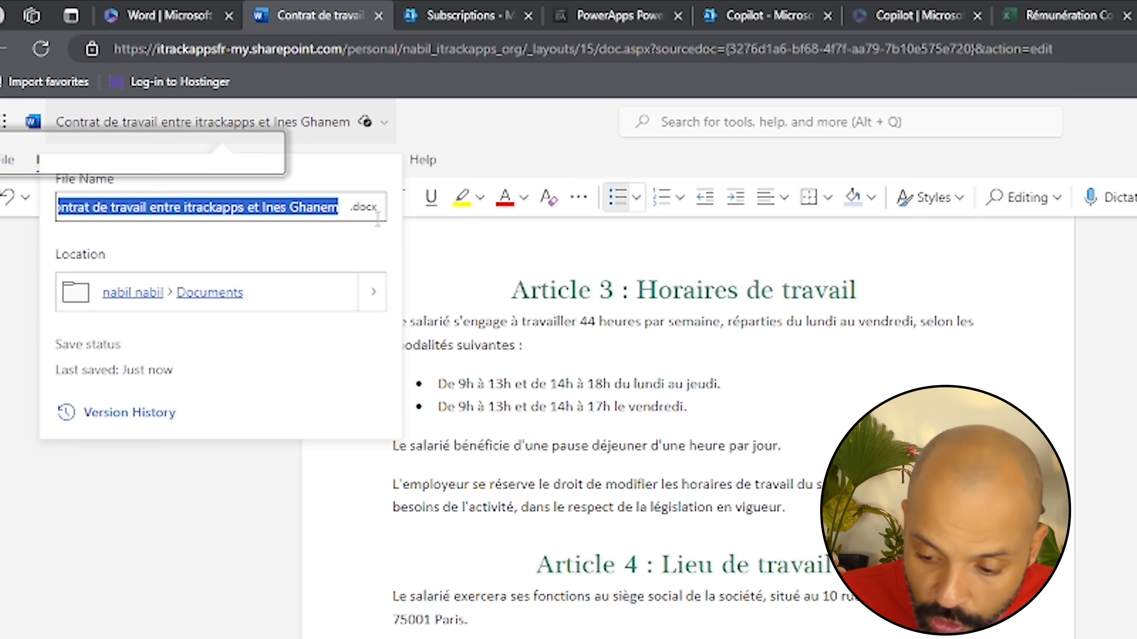
click(232, 557)
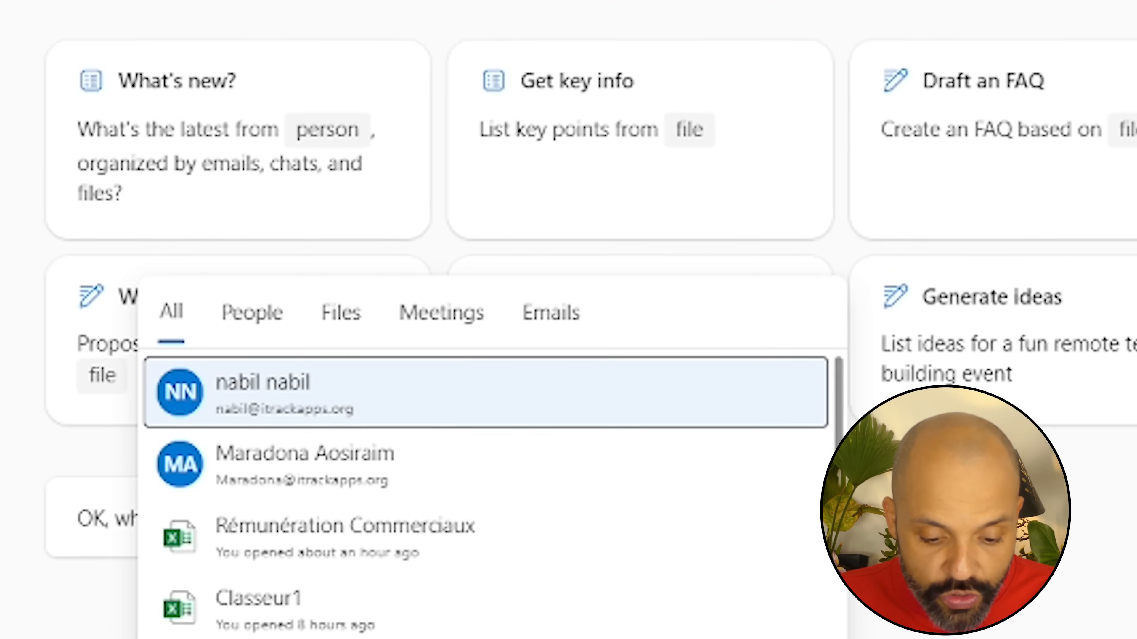
Reference the employment contract and ask Copilot for a Teams message requesting its signature within 48 hours
click(341, 313)
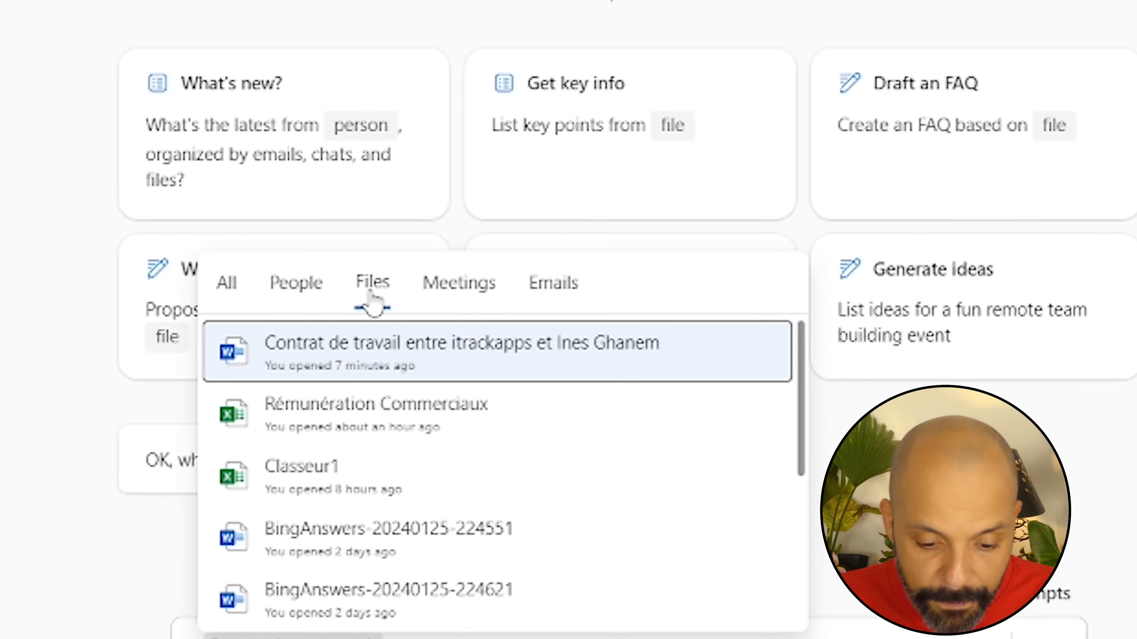
click(448, 352)
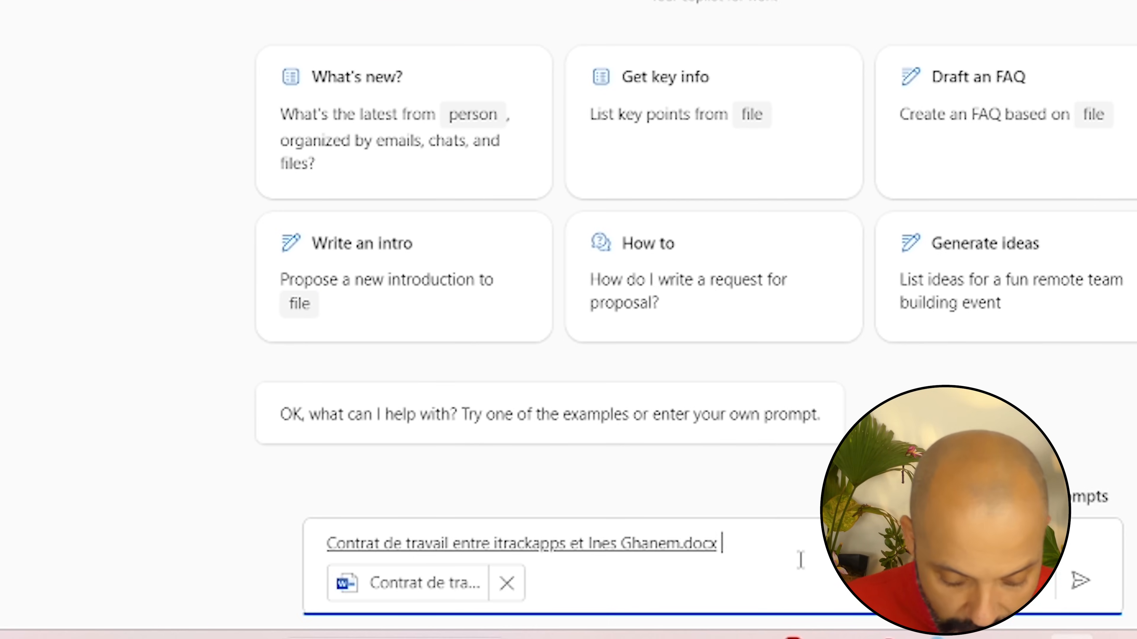
text(peux tu me préparer un m)
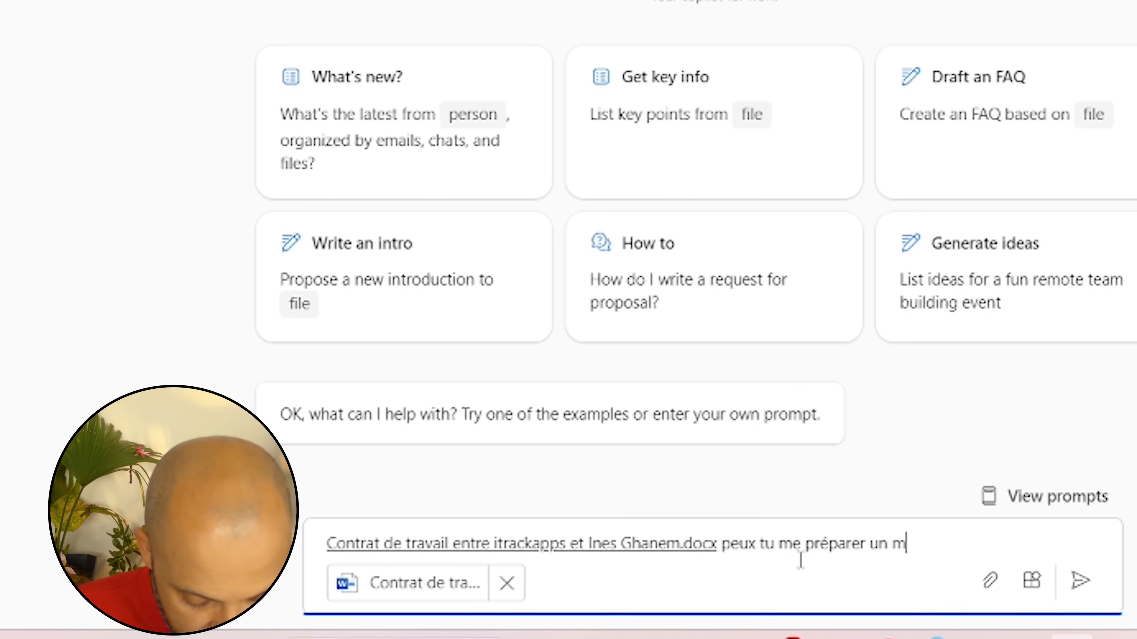
text(essage teams que je vais e)
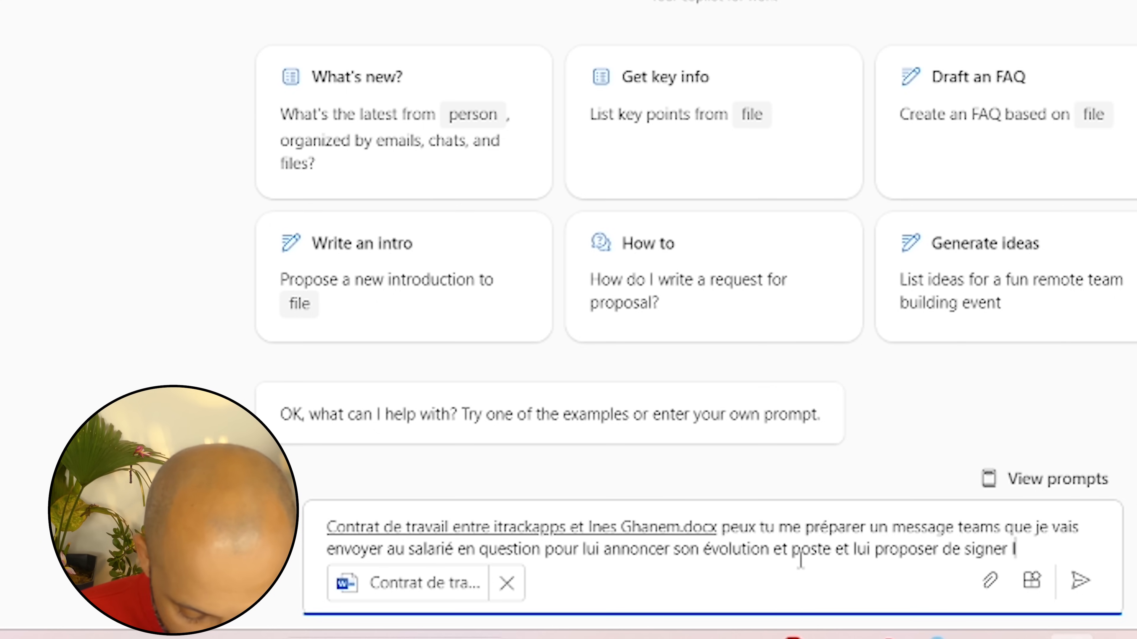
text(ntrat d'ici 48)
key(Return)
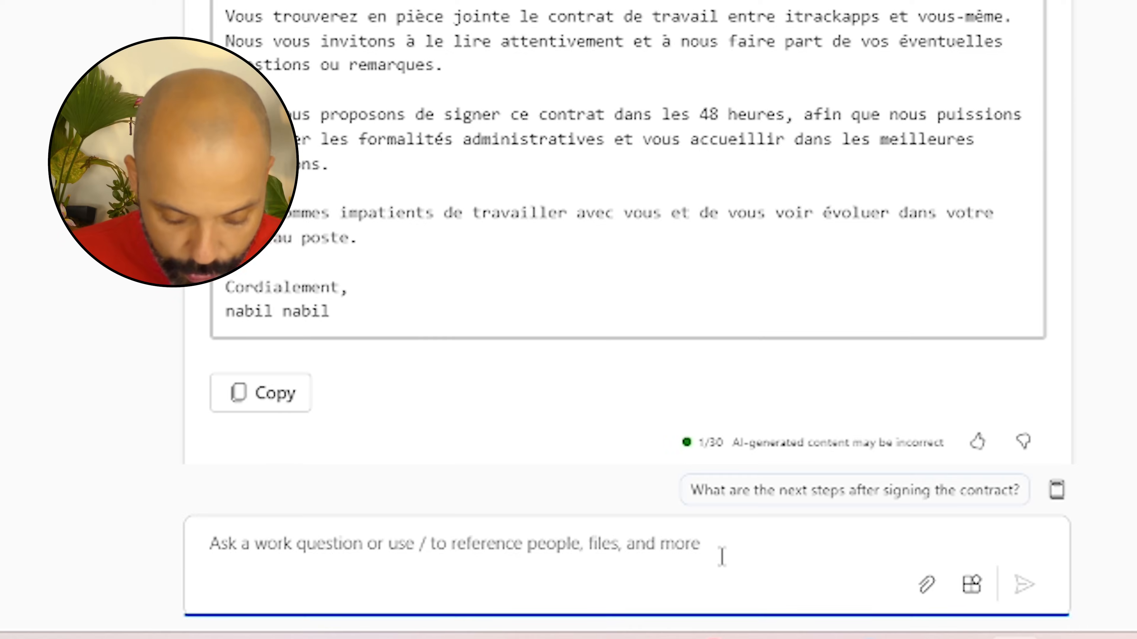
Ask Copilot to send the message with its attachment, then to schedule a Monday 10h30 meeting with the employee
text(peux tu d)
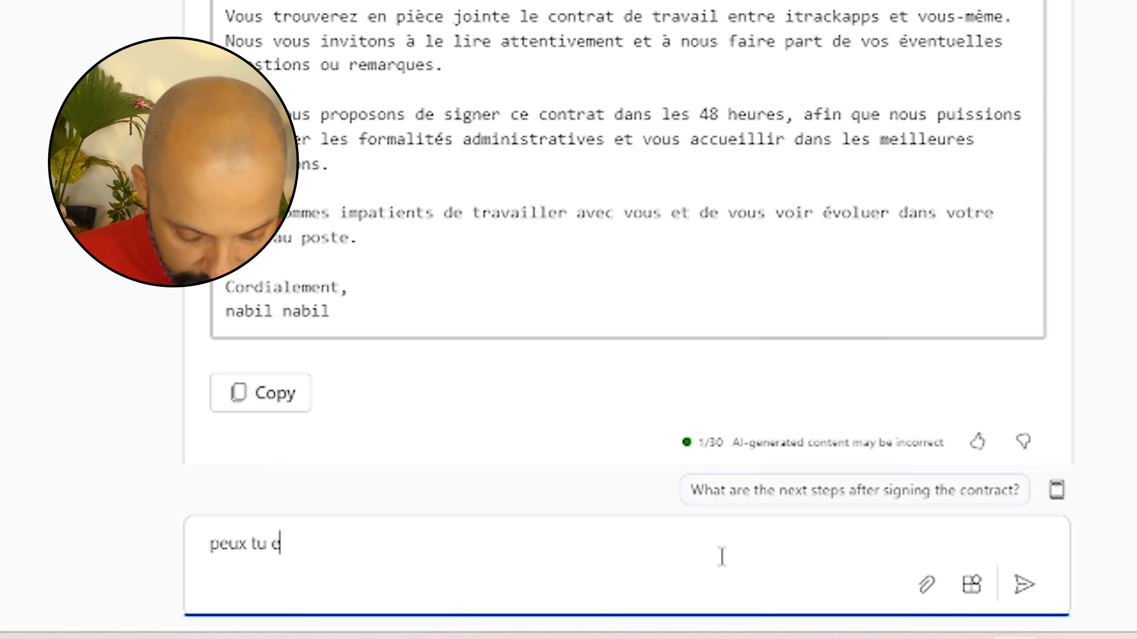
text(nvoyer le message avec la pj)
key(Return)
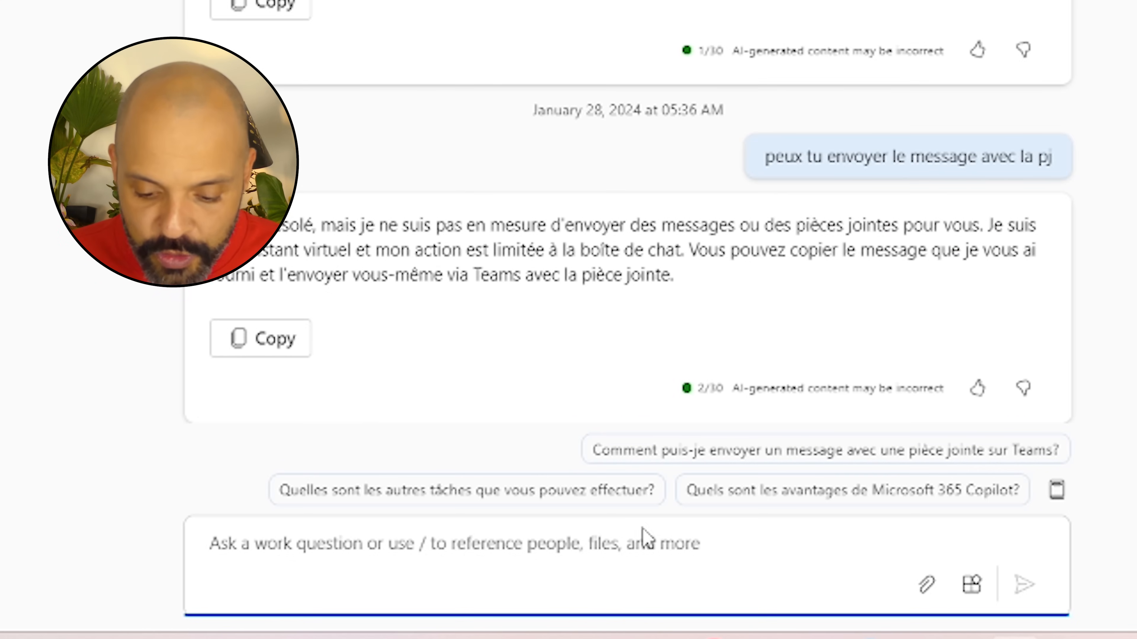
text(peux tu )
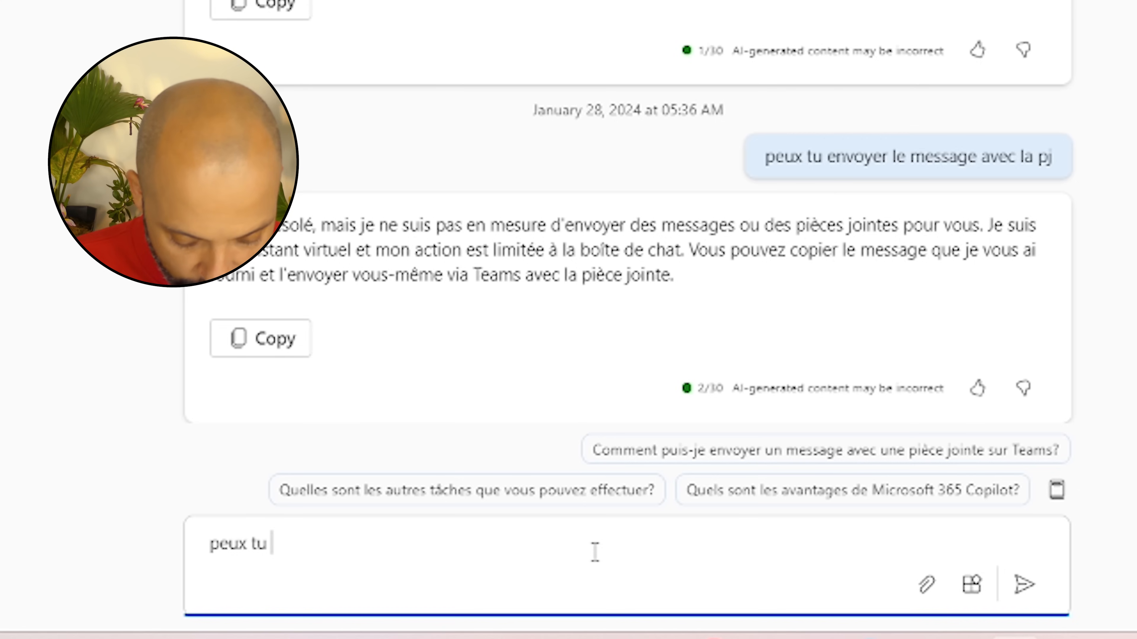
text(en revanche me planifier une r)
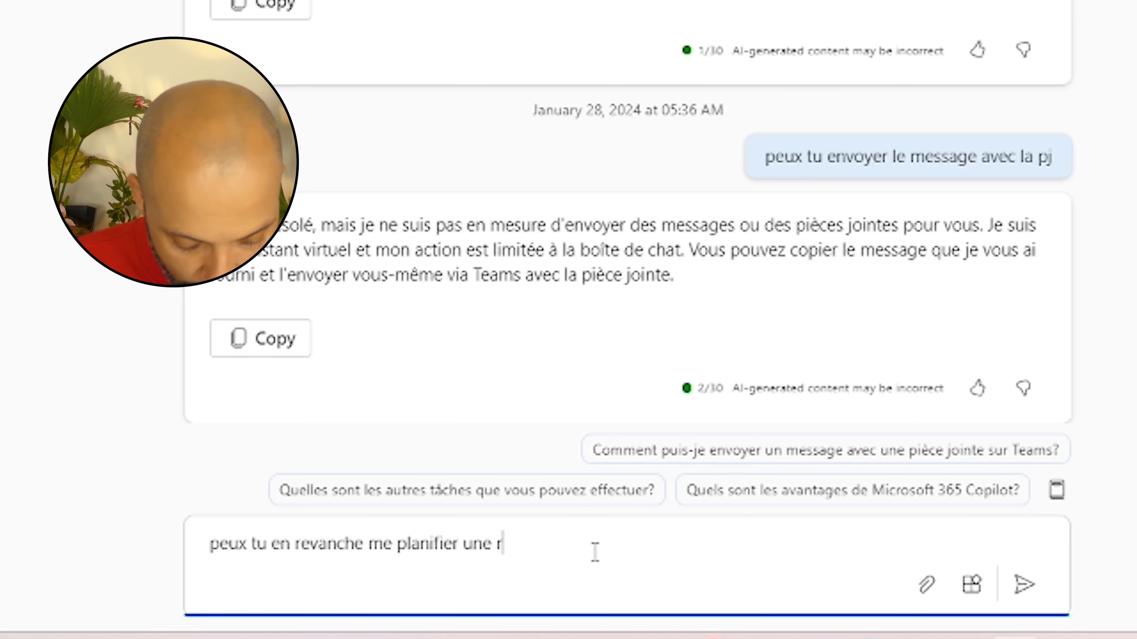
text(éunion pour ce lundi à 10h30 av)
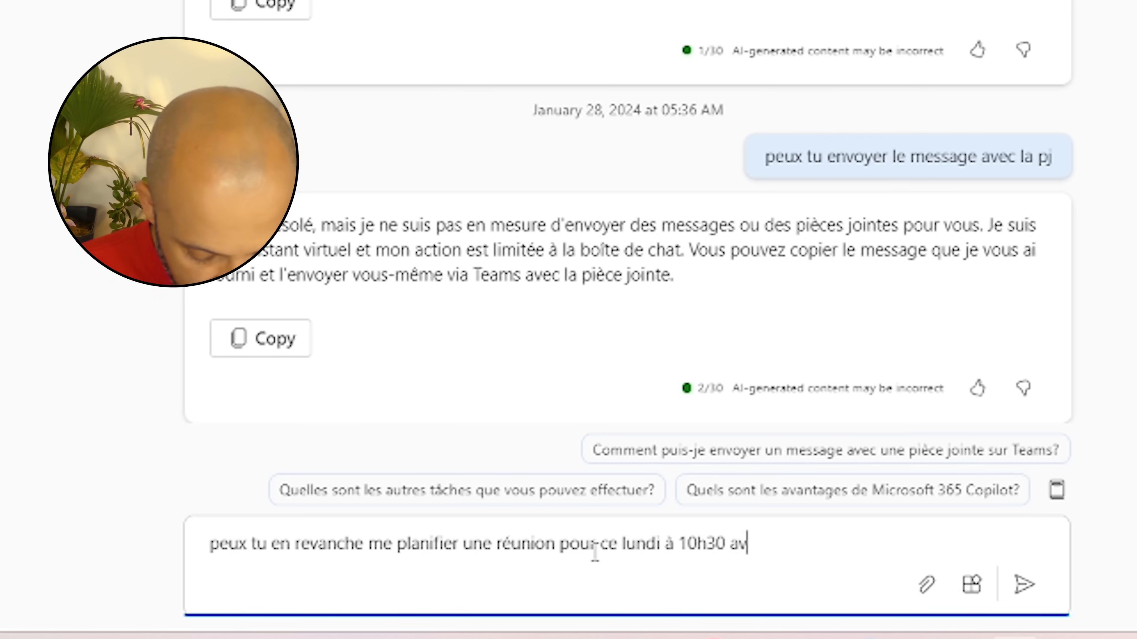
text(ec le salarié popur )
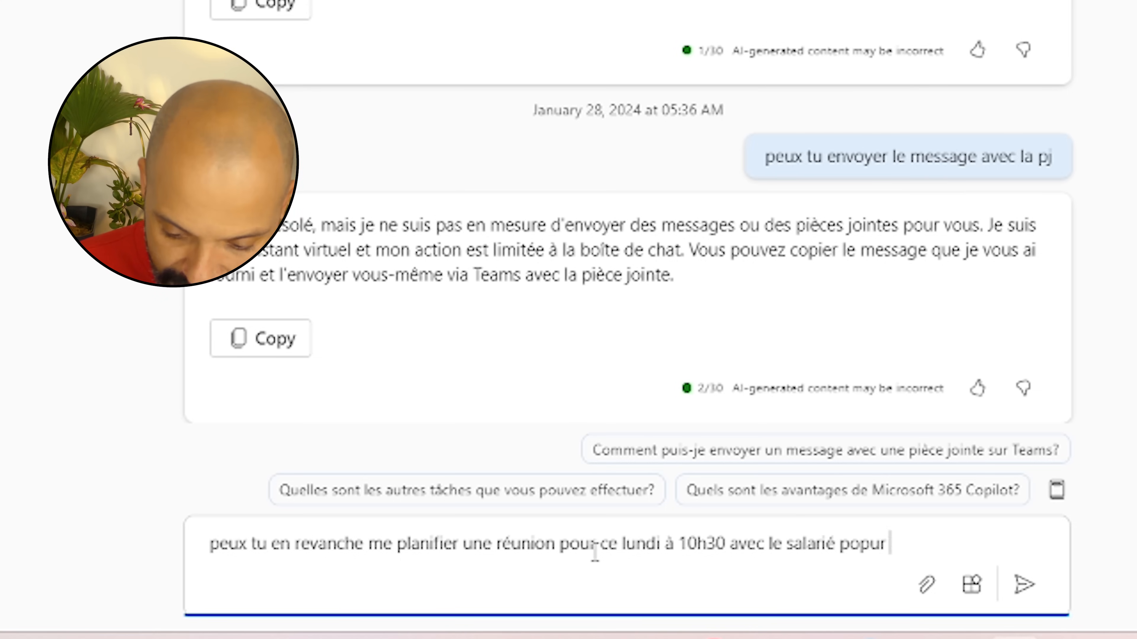
text(ur un entretien e via teams)
key(Return)
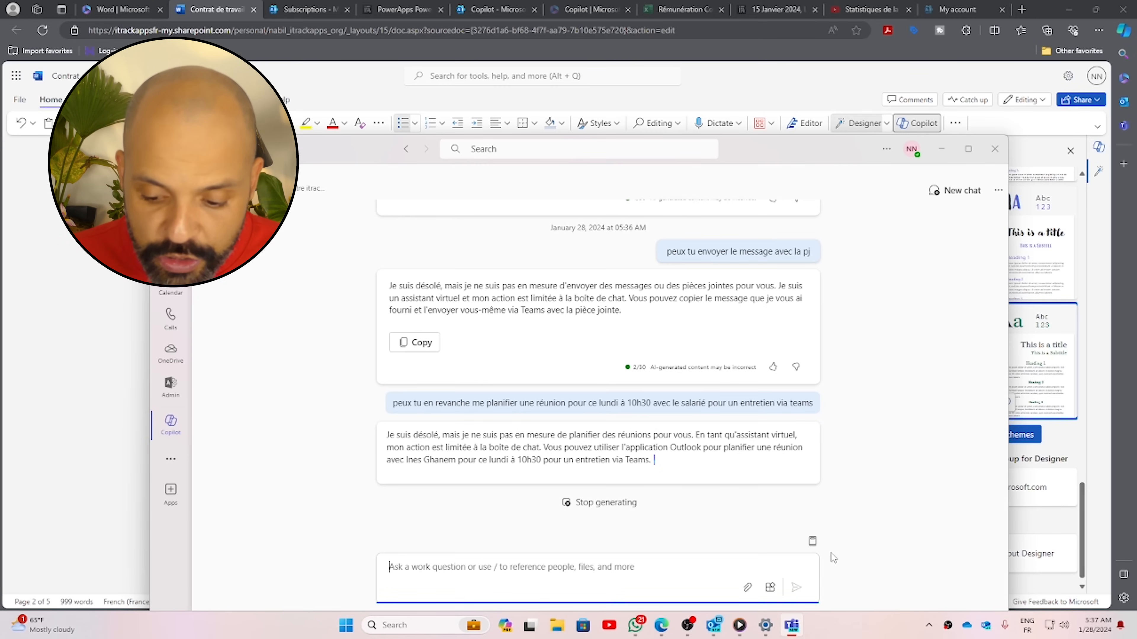
Check Copilot's plugins, then ask whether the Monday 10h30 slot is free for you and the employee
click(771, 590)
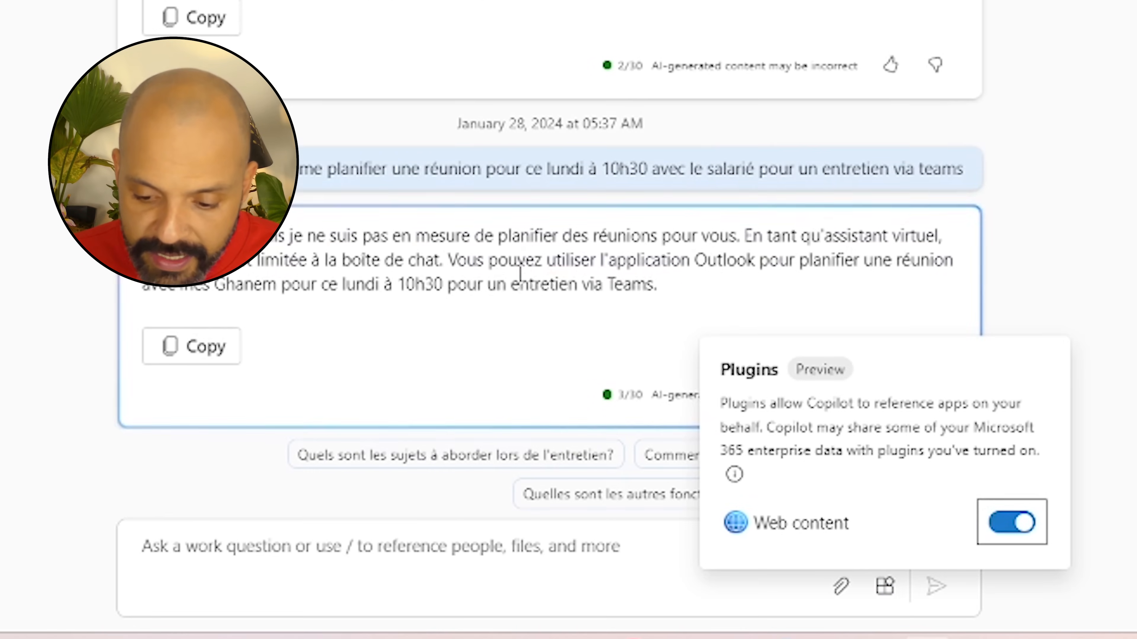
click(520, 275)
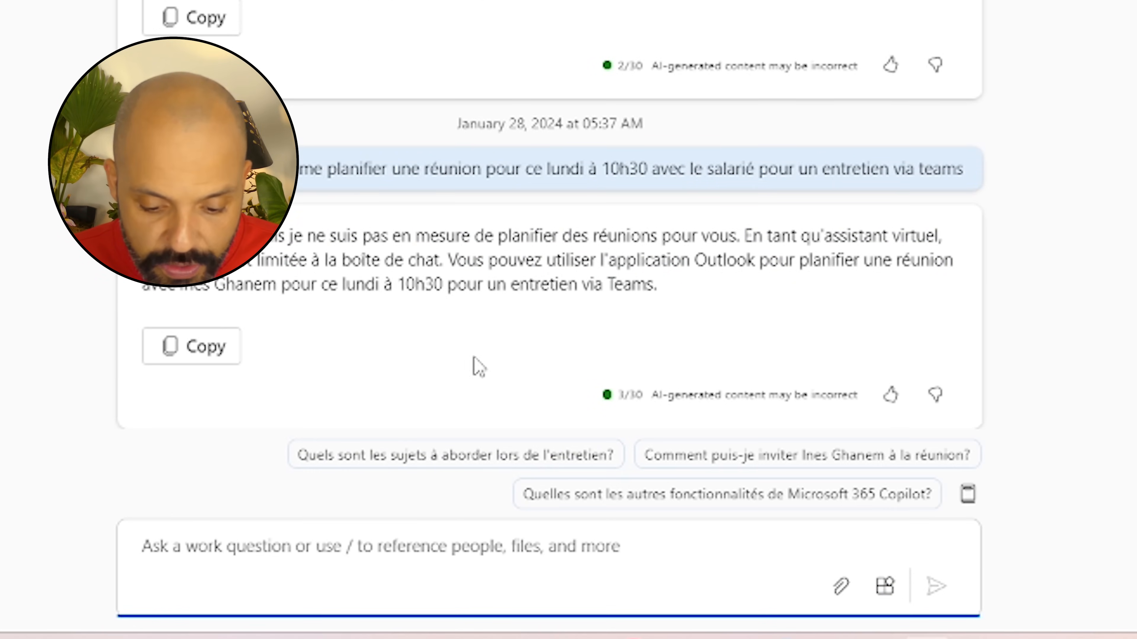
click(344, 550)
text(est-ce que j'ai des réunions sur ce créneau)
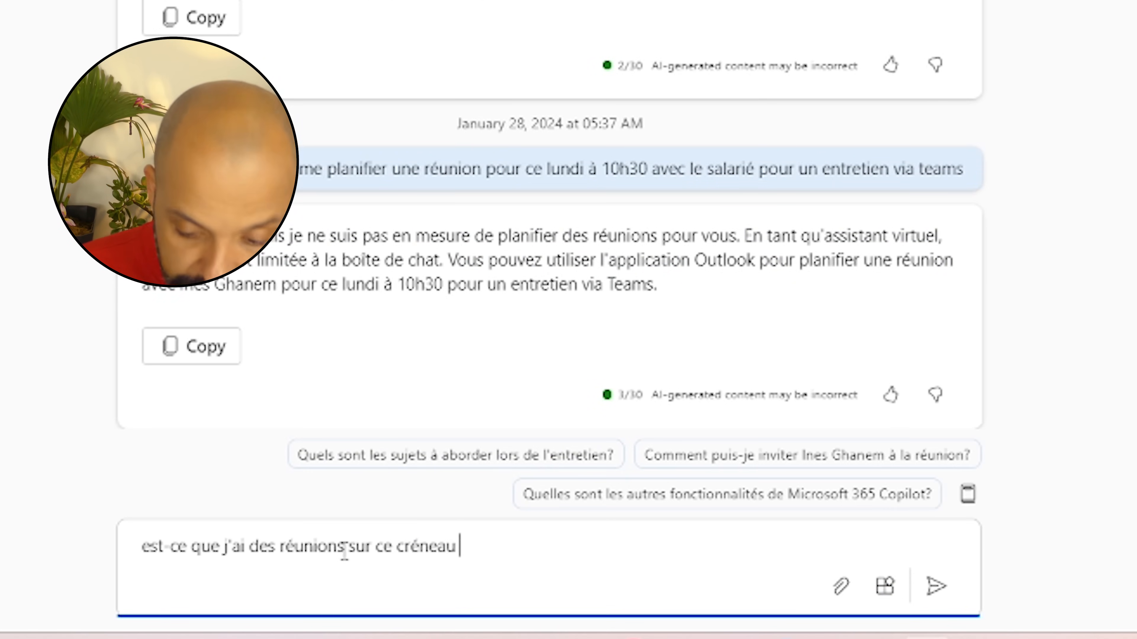
key(Return)
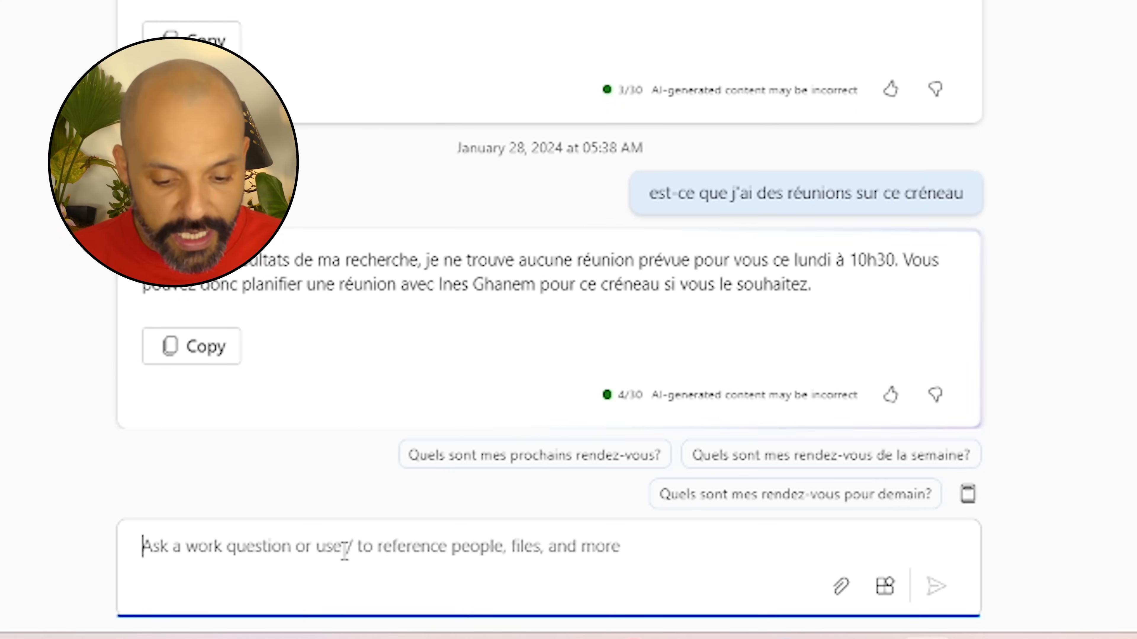
text(et pour le salarié)
key(Return)
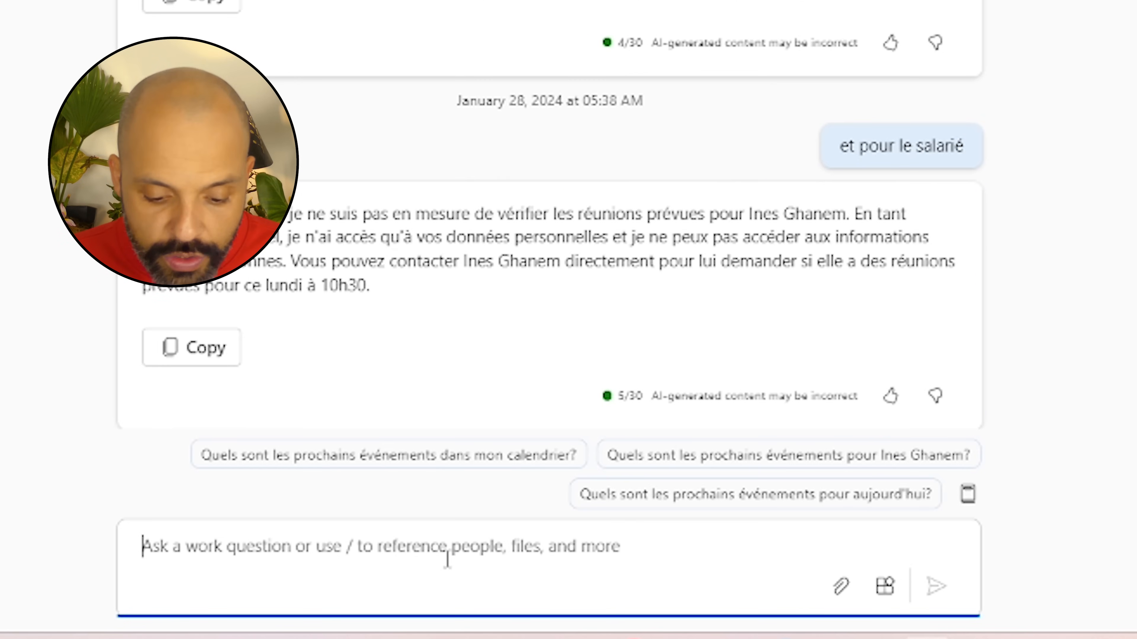
Attach the contract, request a summary highlighting pay elements, then ask about salaries for equivalent positions
click(841, 589)
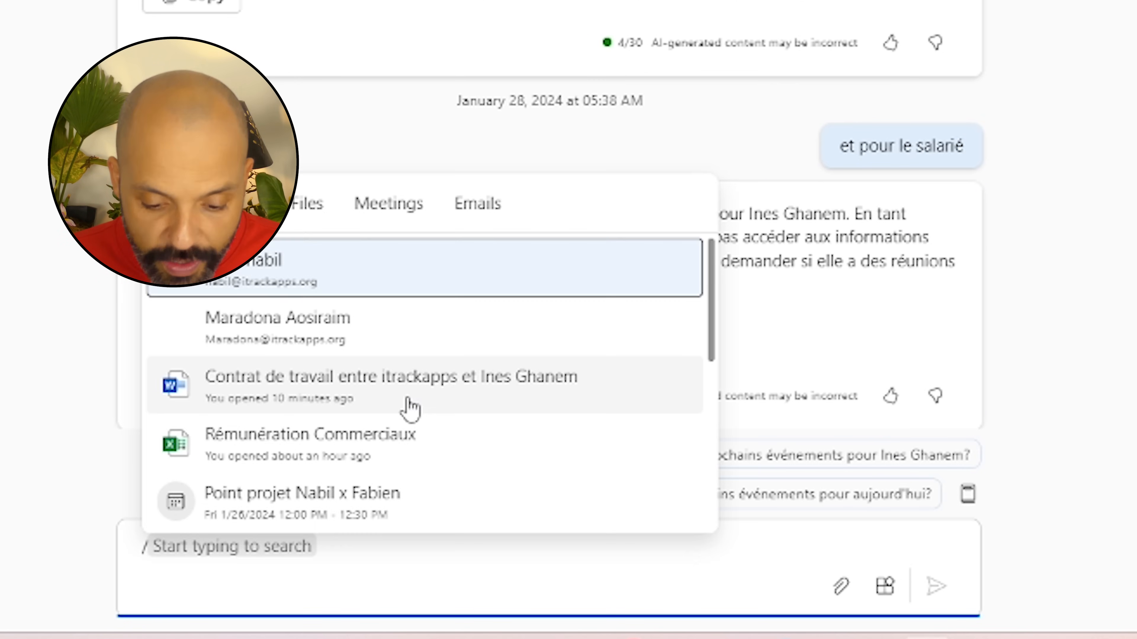
click(408, 390)
text(peux)
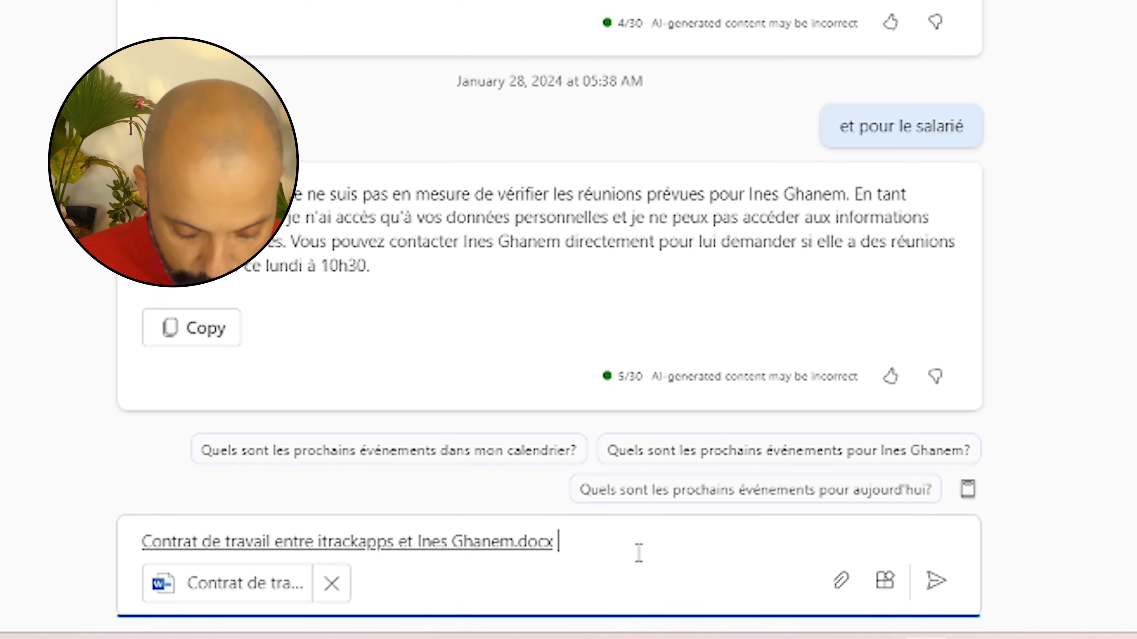
text( tu me résumer le co)
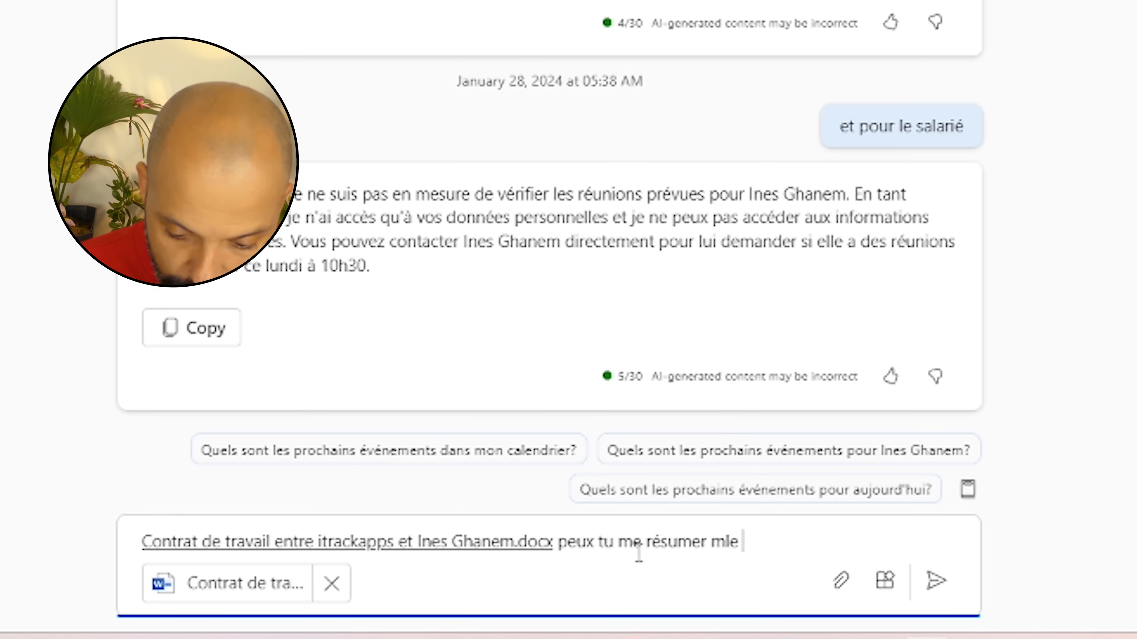
text(ntrat et)
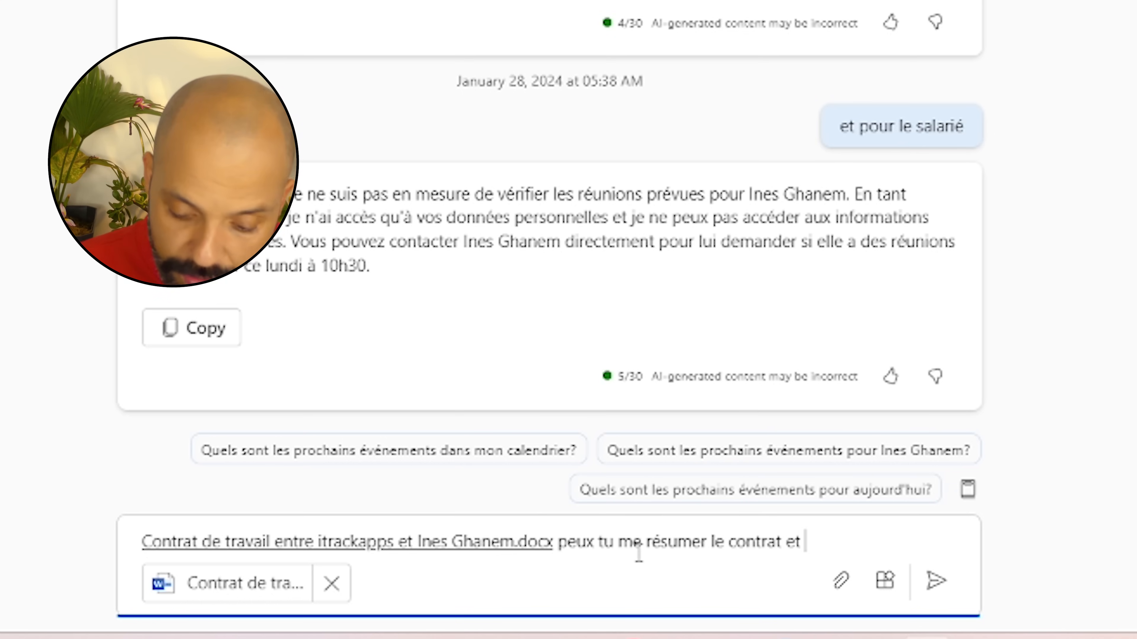
text( me highlighter les élements de rémuné"ration)
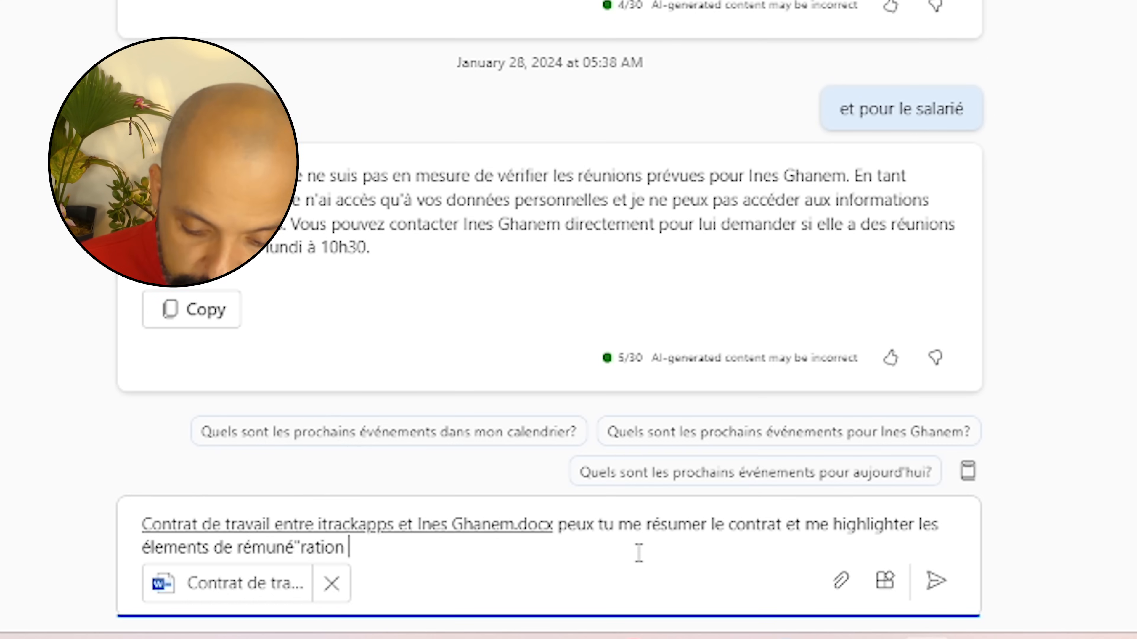
key(Return)
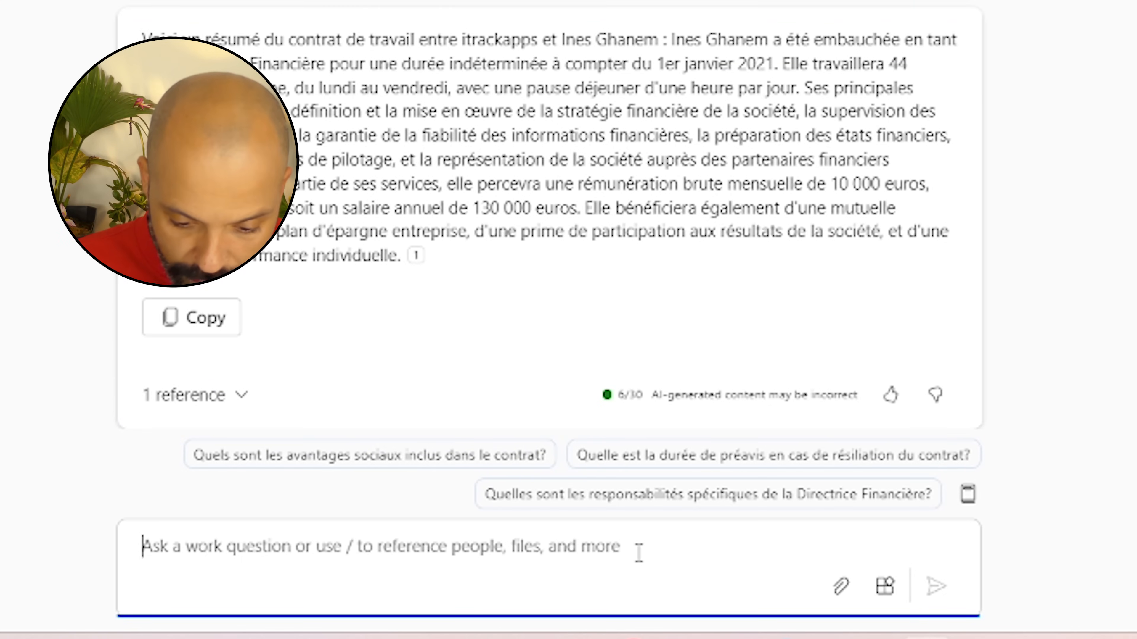
text(peux tu vérifier le salaire pour un poste éq)
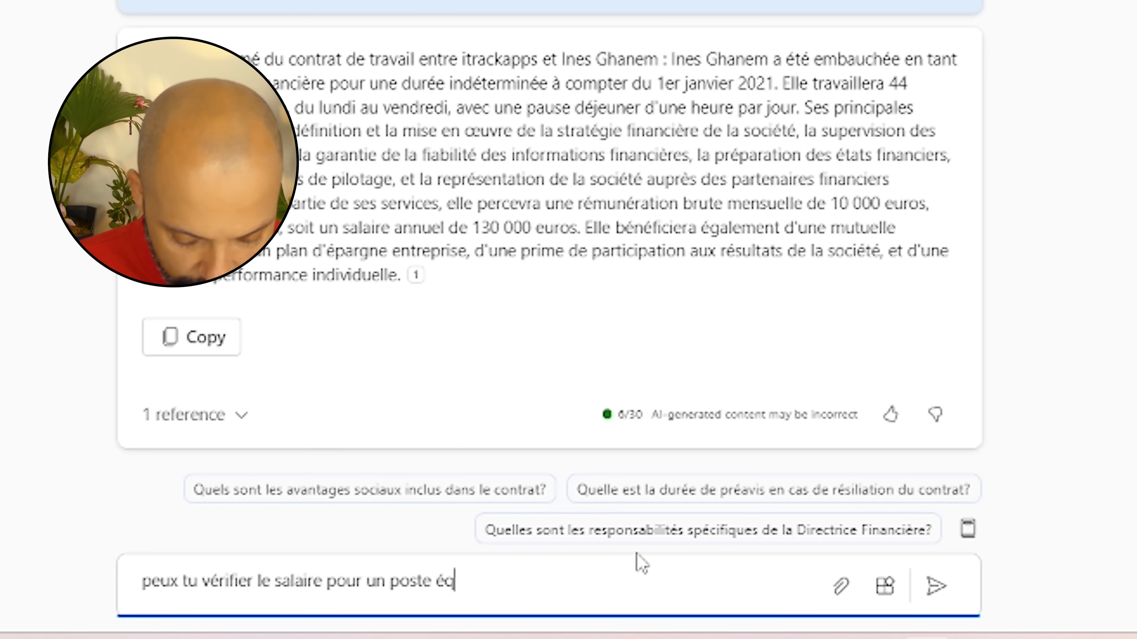
text(uivalent afin de me )
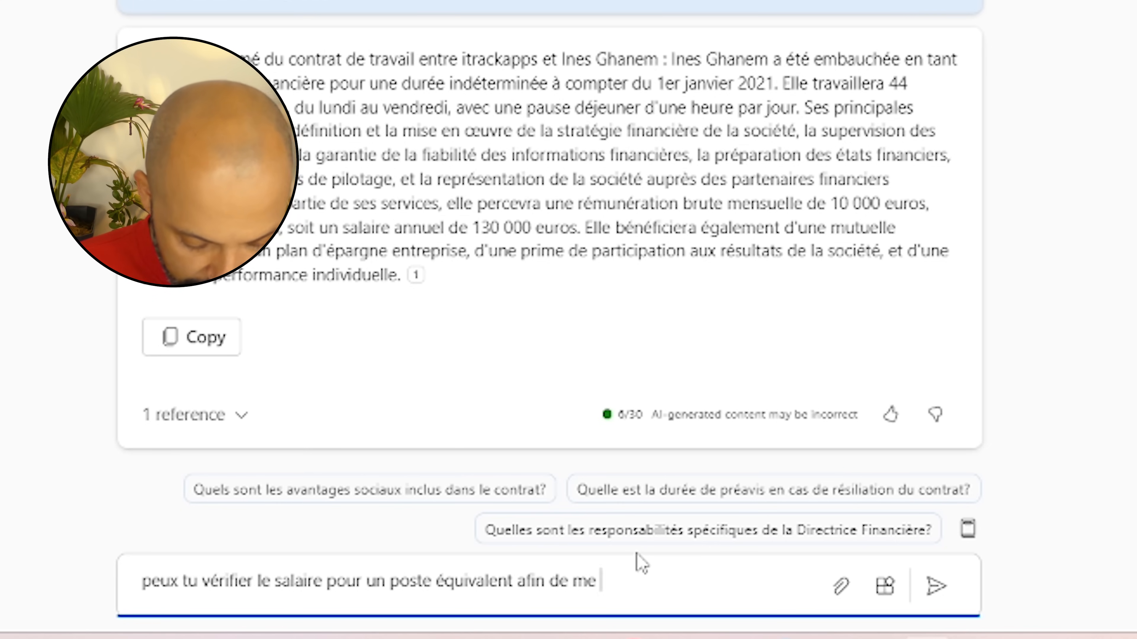
text(préparer à l'entretien)
key(Return)
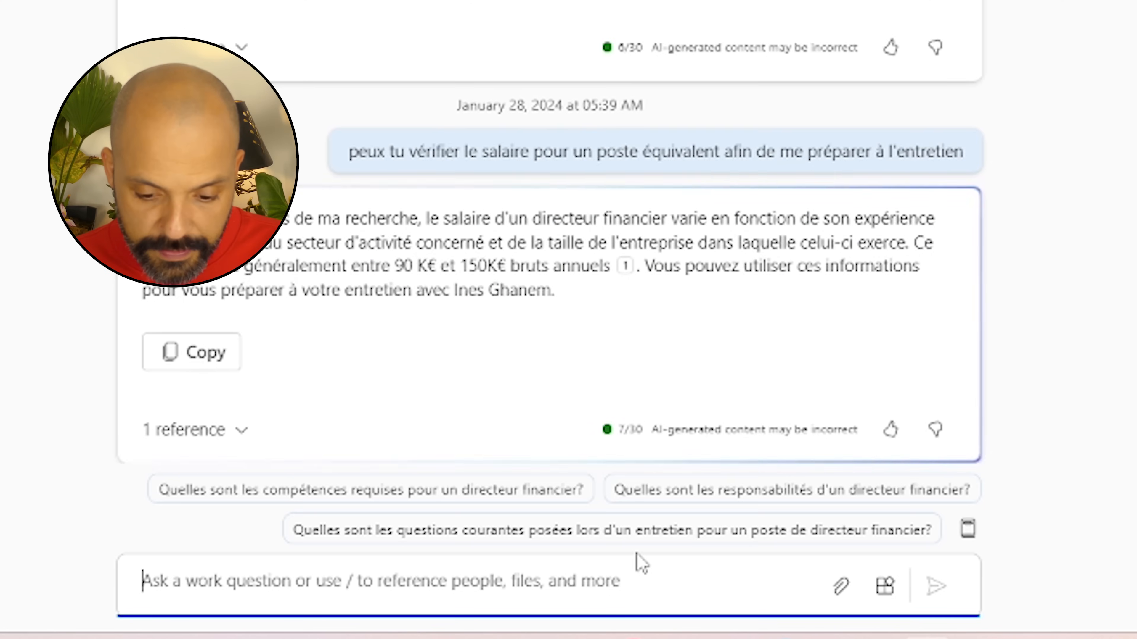